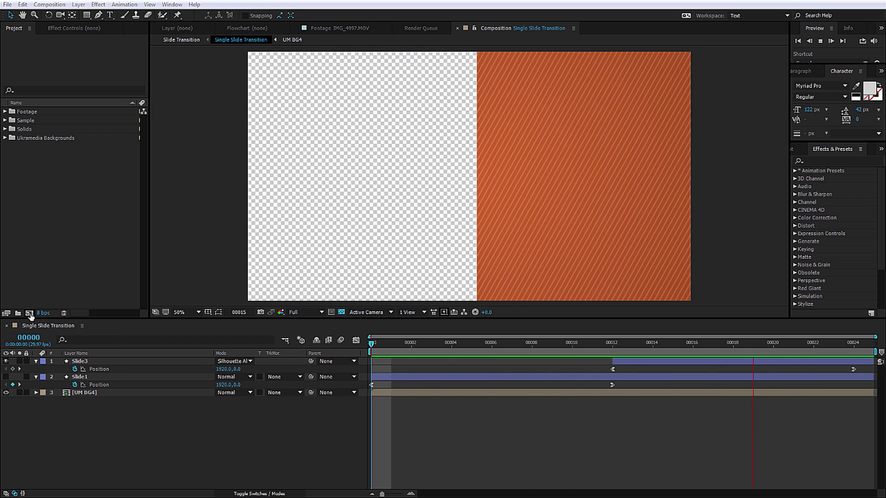
Step: Create the 'Single Slide Transition' comp and fill it with a comp-sized rectangle shape layer
{"action": "left_click", "coordinate": [29, 313]}
{"action": "type", "text": "S"}
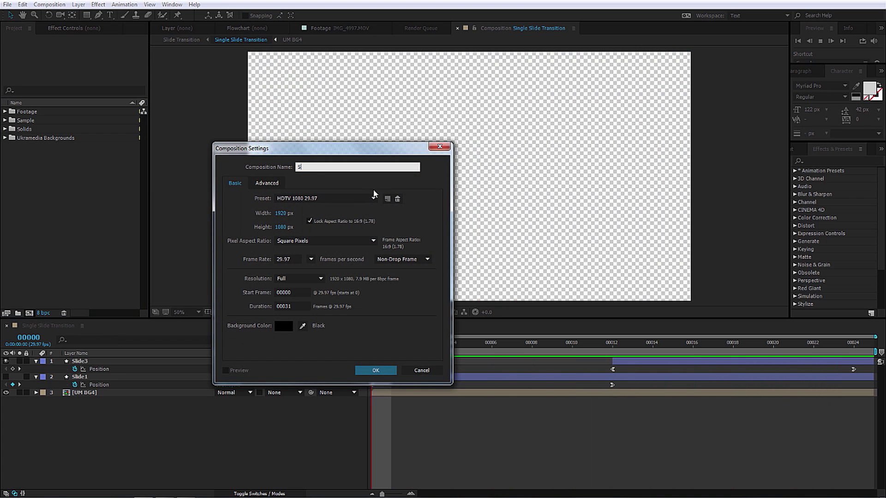
{"action": "type", "text": "ingle Slide T"}
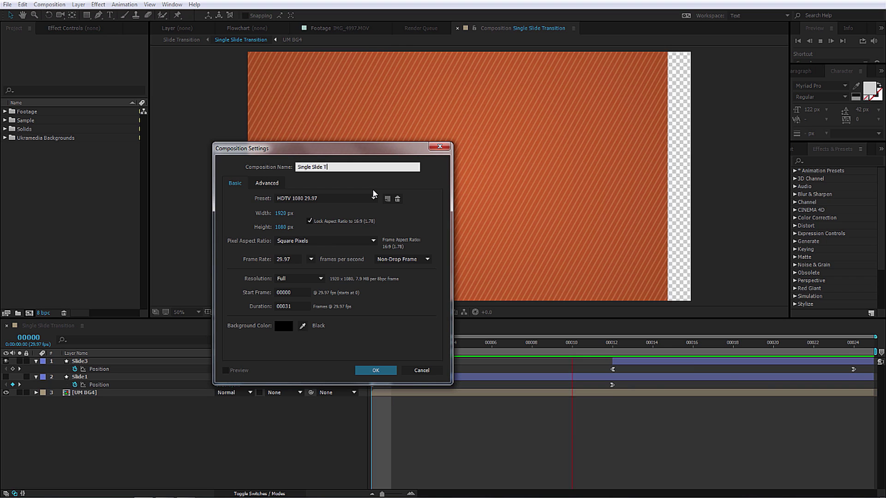
{"action": "type", "text": "ransition"}
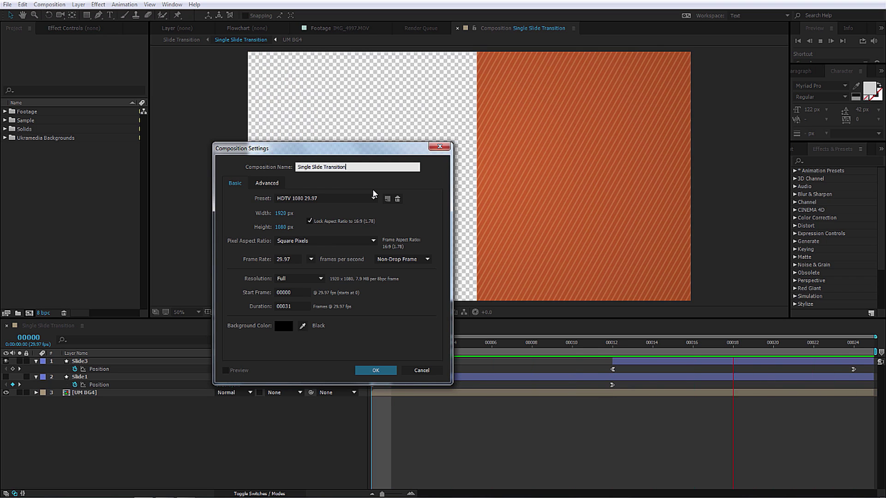
{"action": "key", "text": "Return"}
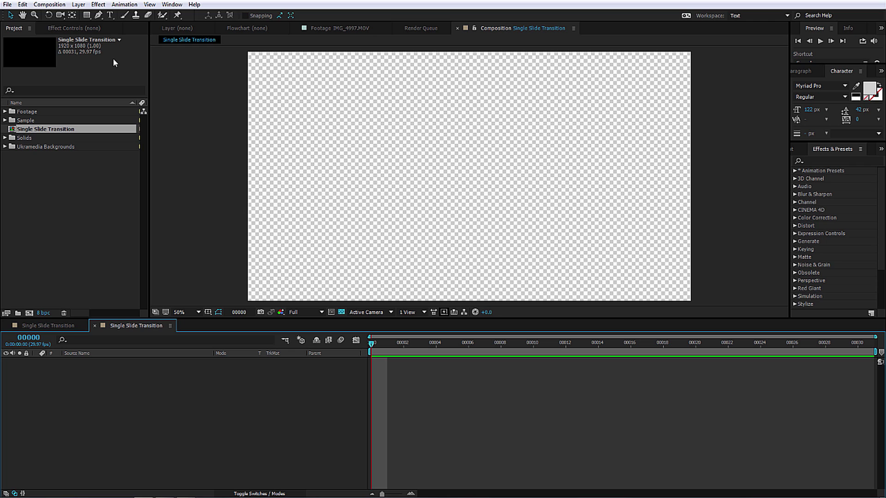
{"action": "double_click", "coordinate": [87, 16]}
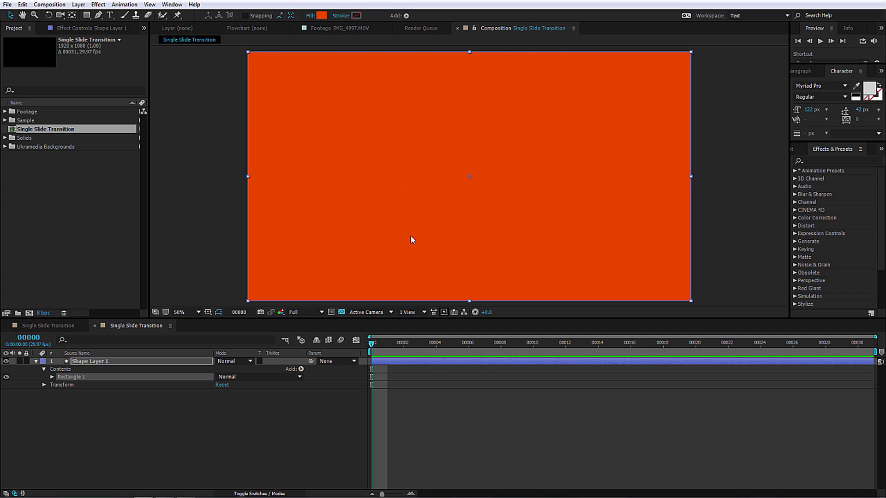
Step: Rename the orange shape layer to Slide1
{"action": "left_click", "coordinate": [144, 363]}
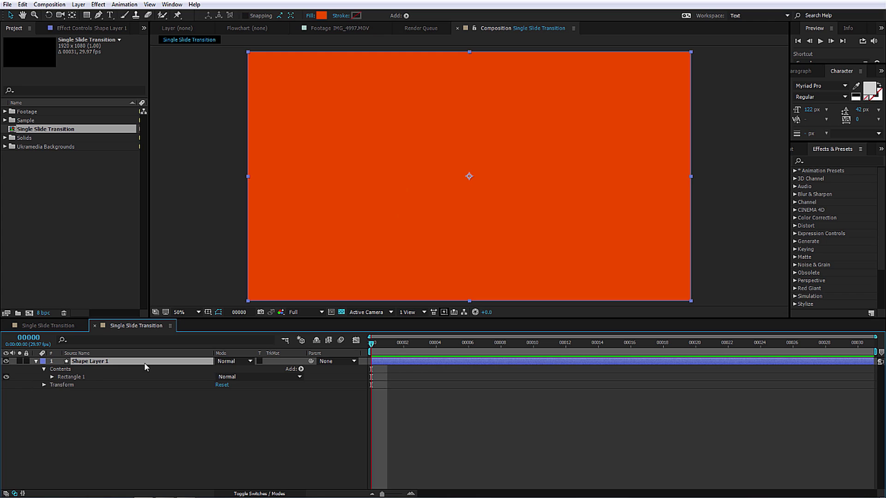
{"action": "key", "text": "Return"}
{"action": "type", "text": "Slide1"}
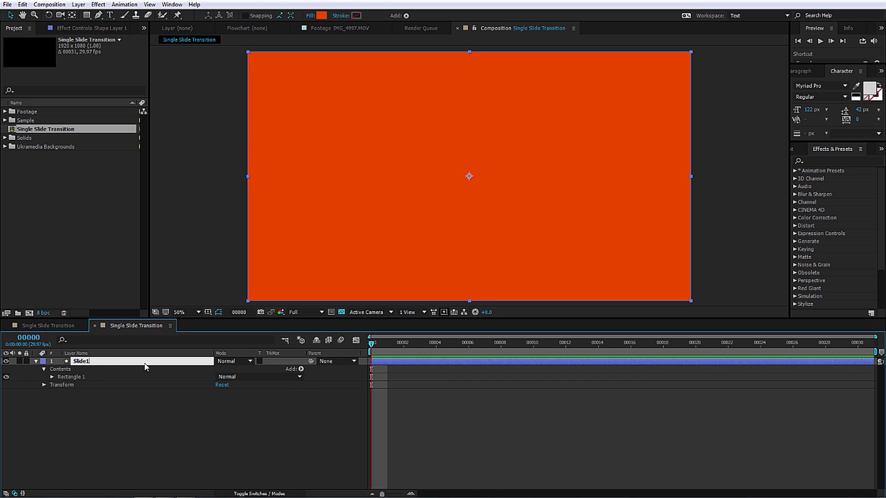
{"action": "key", "text": "Return"}
Step: Keyframe Position from -960,540 at frame 0 to 960,540 at frame 12, then preview
{"action": "key", "text": "p"}
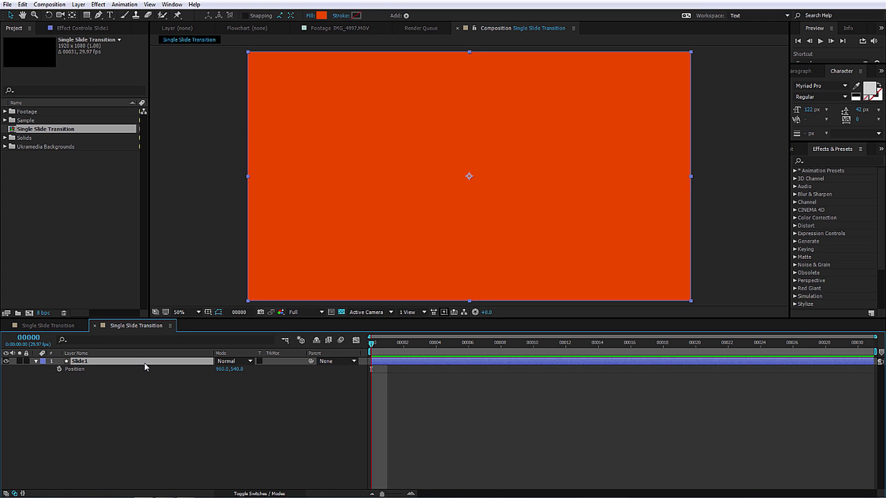
{"action": "left_click", "coordinate": [120, 375]}
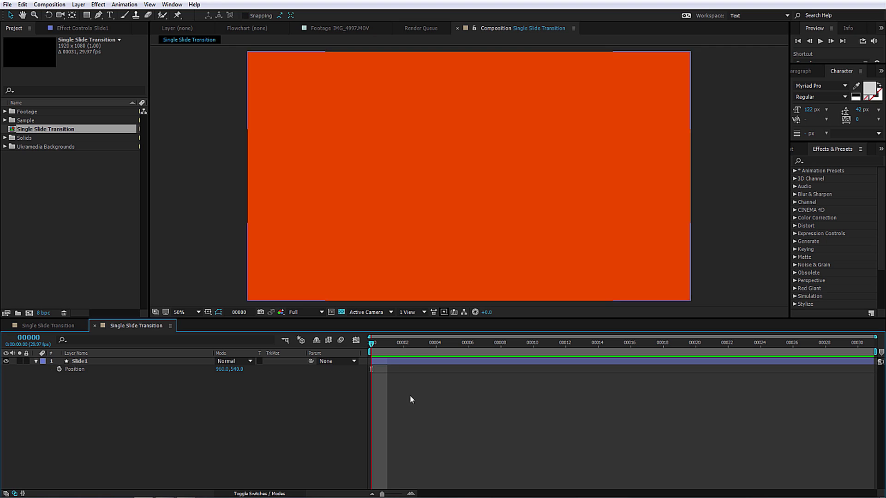
{"action": "left_click", "coordinate": [59, 369]}
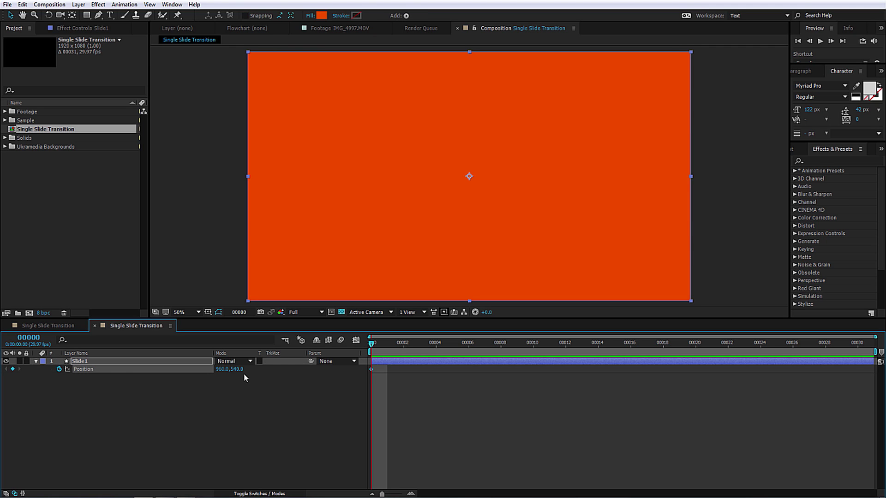
{"action": "left_click_drag", "start_coordinate": [370, 346], "coordinate": [569, 353]}
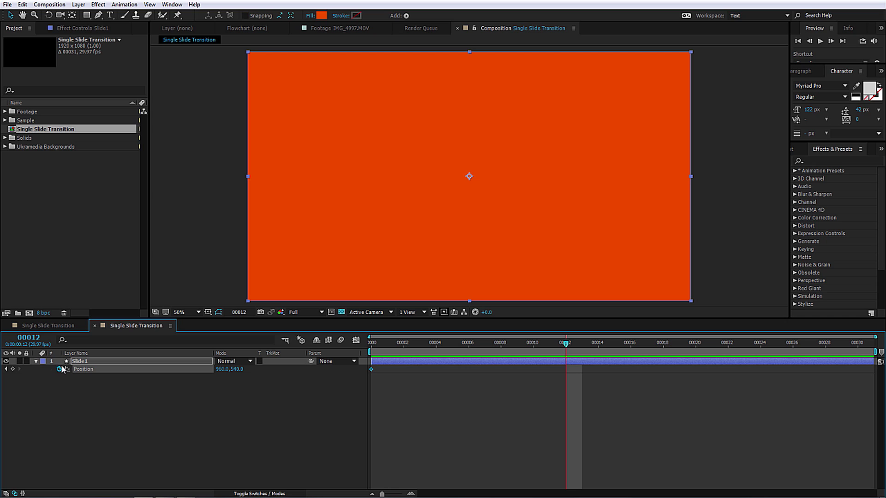
{"action": "left_click", "coordinate": [12, 369]}
{"action": "left_click_drag", "start_coordinate": [450, 345], "coordinate": [354, 363]}
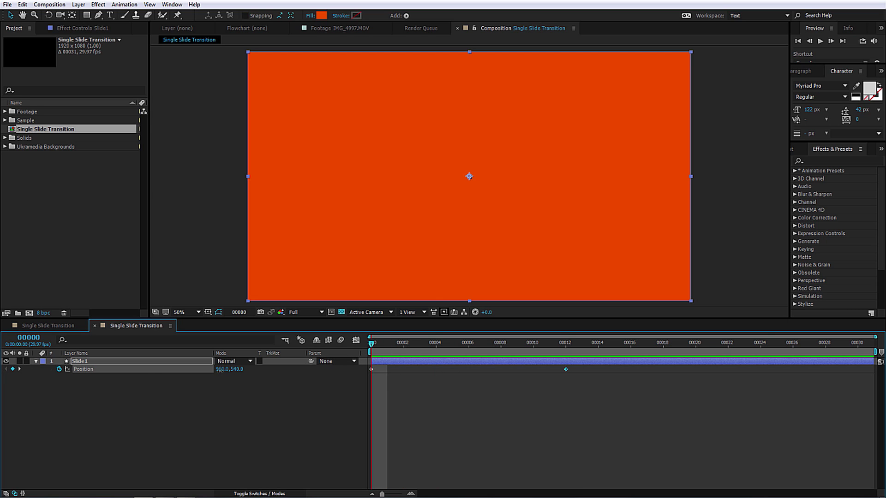
{"action": "left_click_drag", "start_coordinate": [220, 370], "coordinate": [37, 369]}
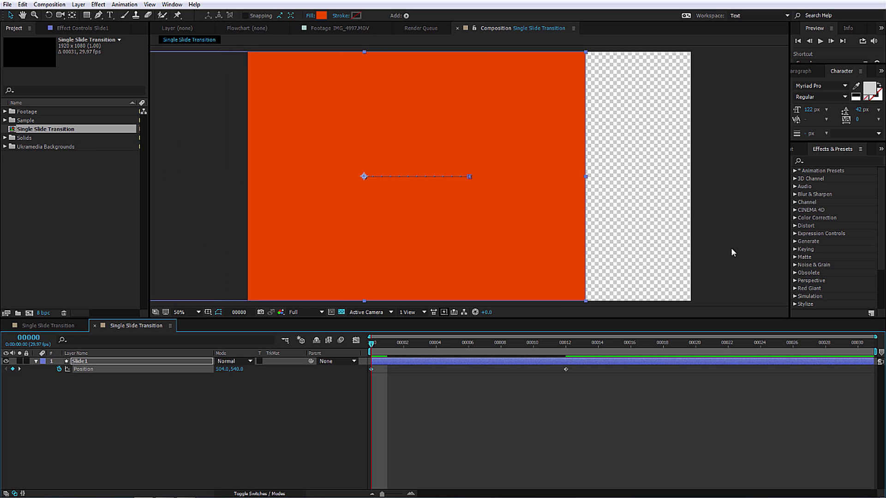
{"action": "key", "text": "ctrl+z"}
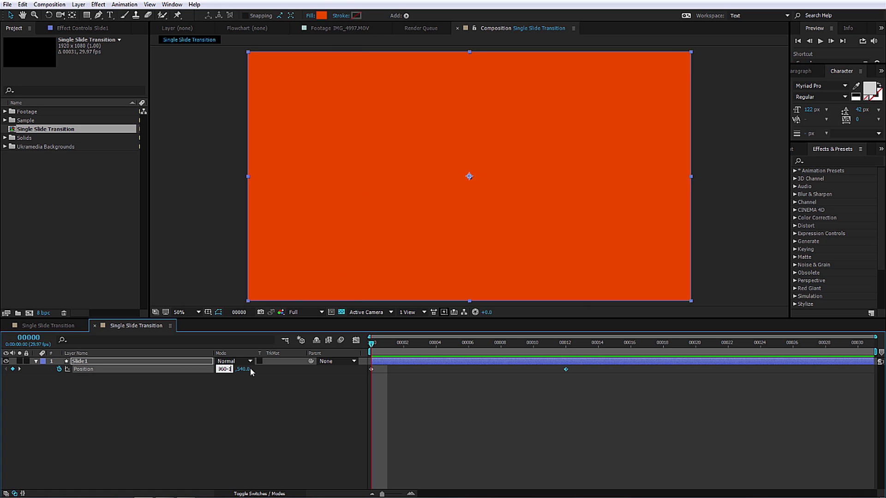
{"action": "key", "text": "Return"}
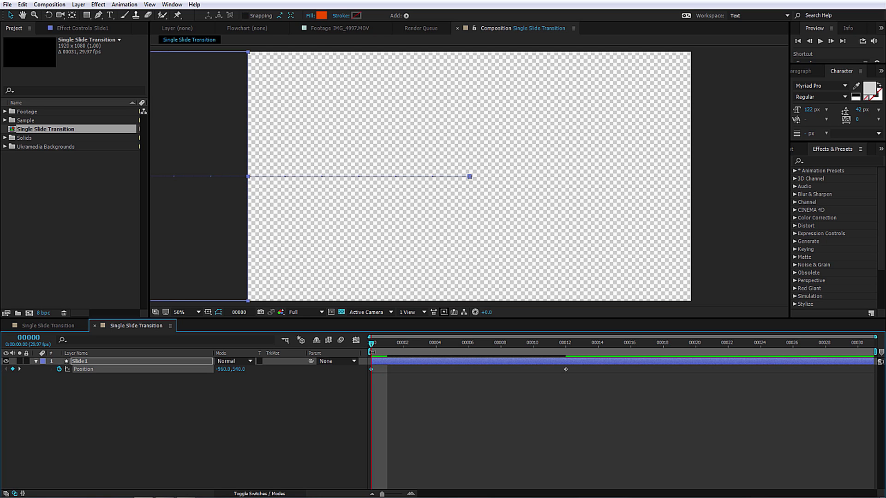
{"action": "key", "text": "space"}
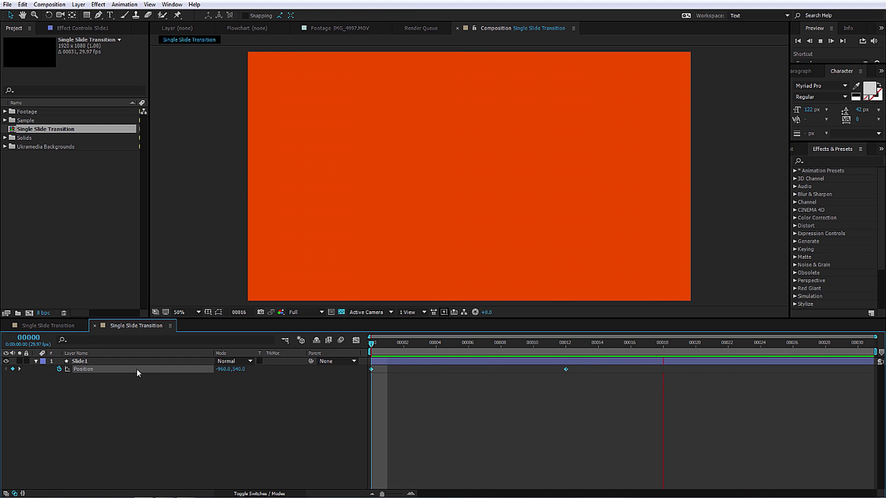
Step: Inspect Slide1's Position speed graph with both keyframes selected, then return to layer bars
{"action": "left_click", "coordinate": [356, 340]}
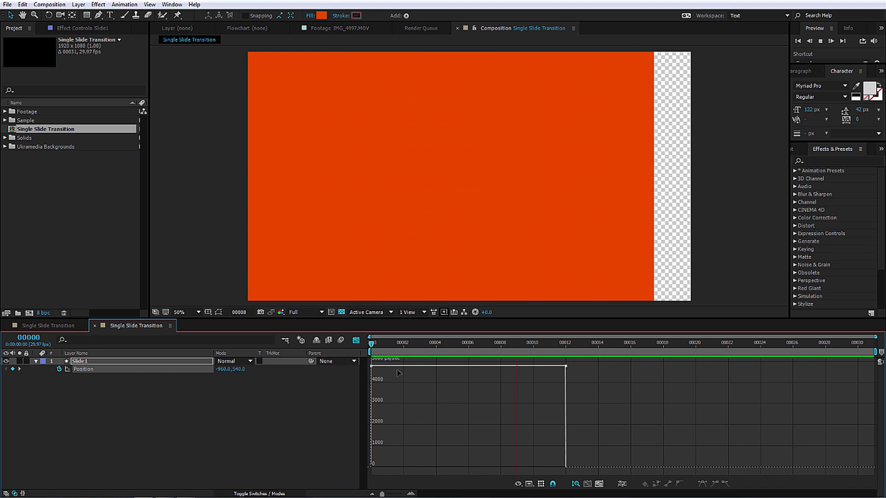
{"action": "left_click", "coordinate": [541, 484]}
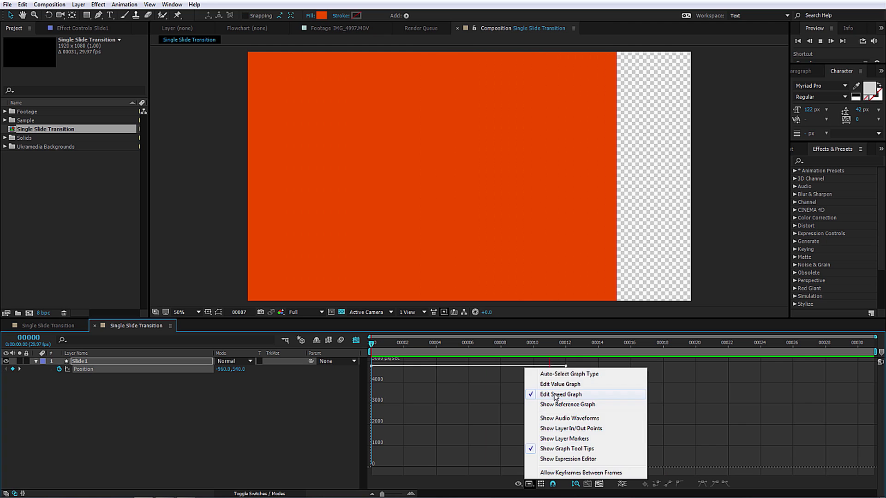
{"action": "left_click", "coordinate": [534, 395]}
{"action": "left_click_drag", "start_coordinate": [532, 392], "coordinate": [584, 359]}
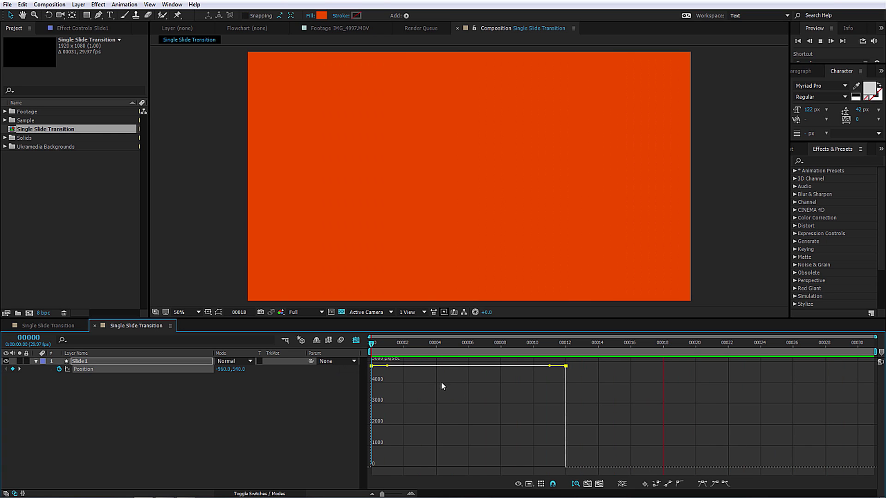
{"action": "left_click", "coordinate": [356, 340]}
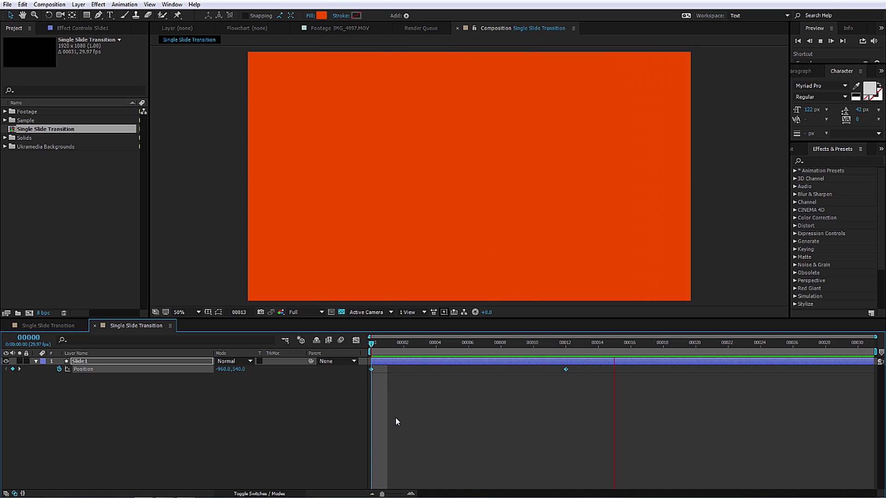
{"action": "key", "text": "space"}
{"action": "left_click", "coordinate": [393, 392]}
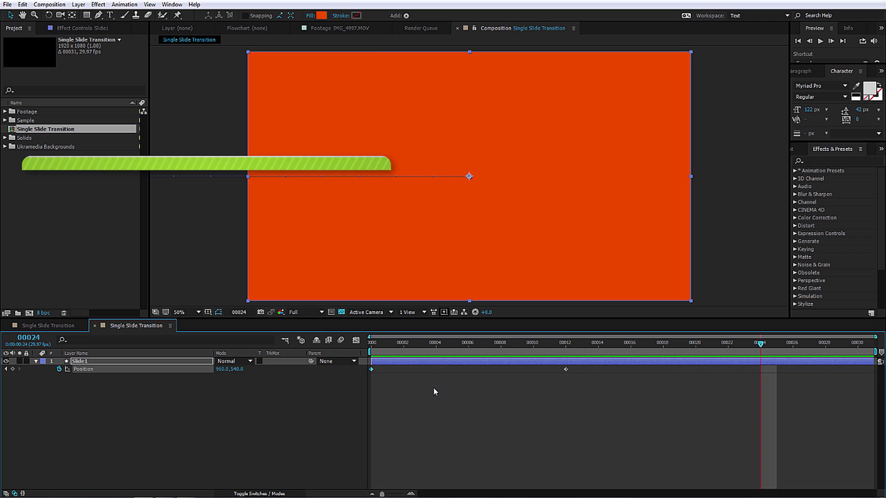
Step: Apply Easy Ease Out (Ctrl+Shift+F9) to the first Position keyframe
{"action": "key", "text": "ctrl+shift+F9"}
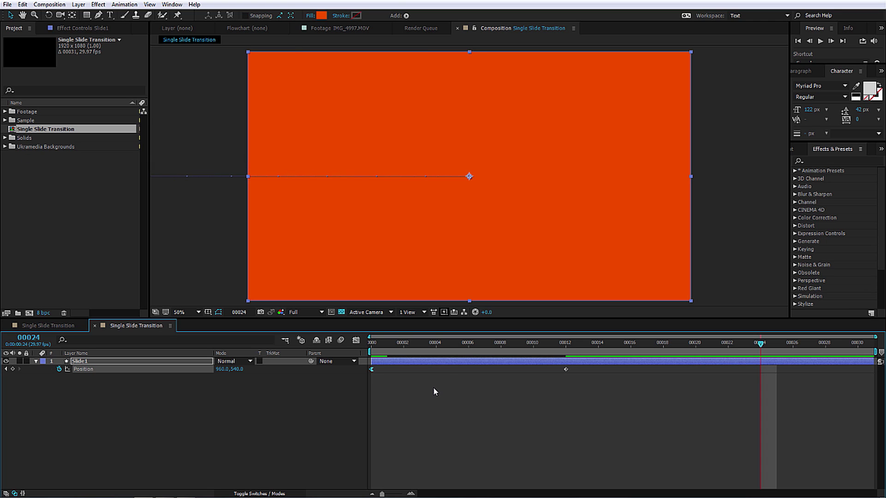
{"action": "right_click", "coordinate": [372, 369]}
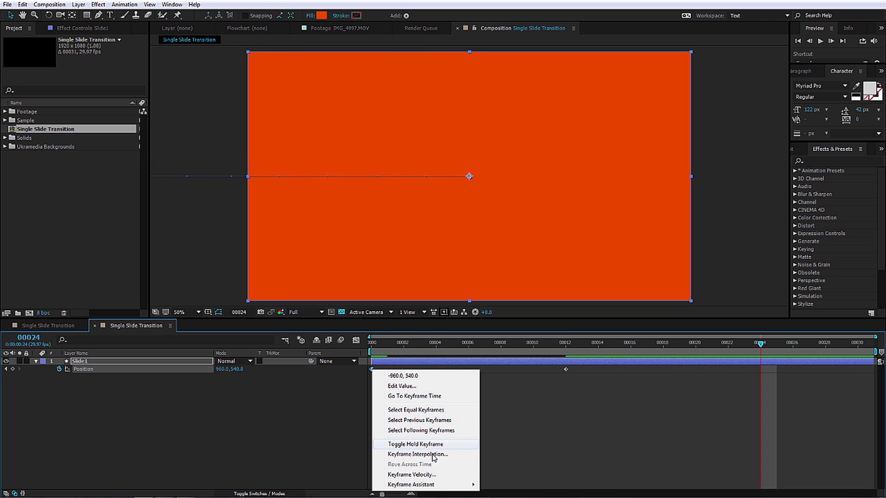
{"action": "mouse_move", "coordinate": [445, 488]}
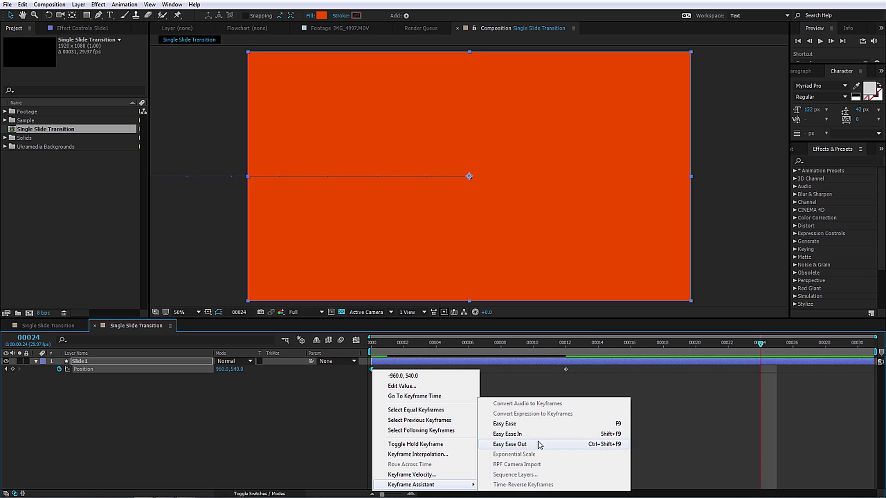
{"action": "left_click", "coordinate": [350, 381]}
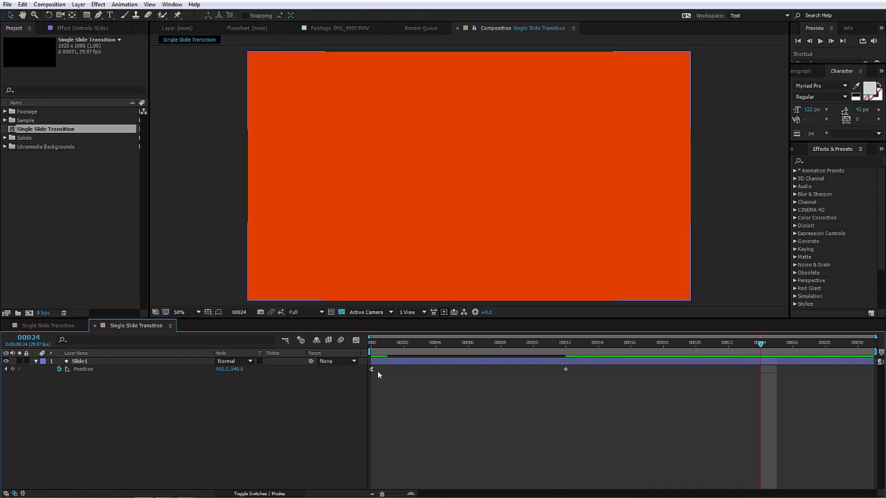
Step: Check the keyframes in the speed graph, undoing and reapplying the ease-out on the first keyframe
{"action": "left_click", "coordinate": [356, 342]}
{"action": "left_click", "coordinate": [184, 369]}
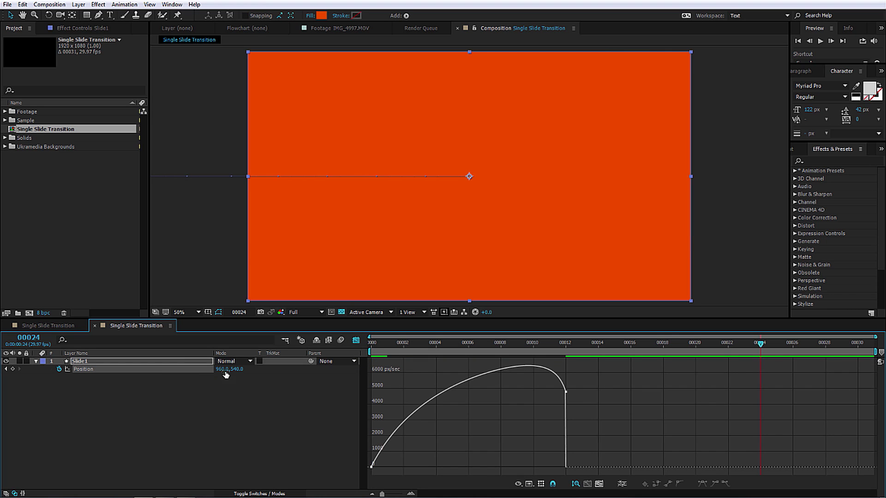
{"action": "left_click_drag", "start_coordinate": [370, 474], "coordinate": [411, 438]}
{"action": "left_click", "coordinate": [565, 392], "text": "shift"}
{"action": "left_click", "coordinate": [357, 341]}
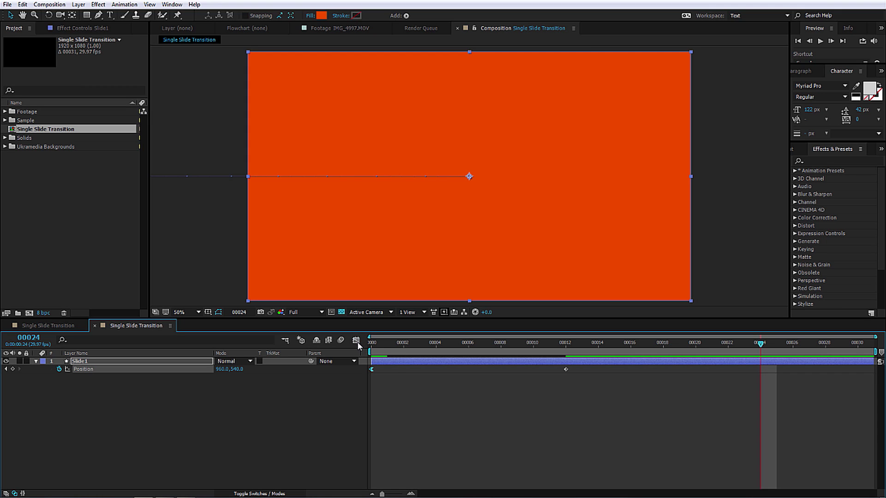
{"action": "left_click", "coordinate": [356, 342]}
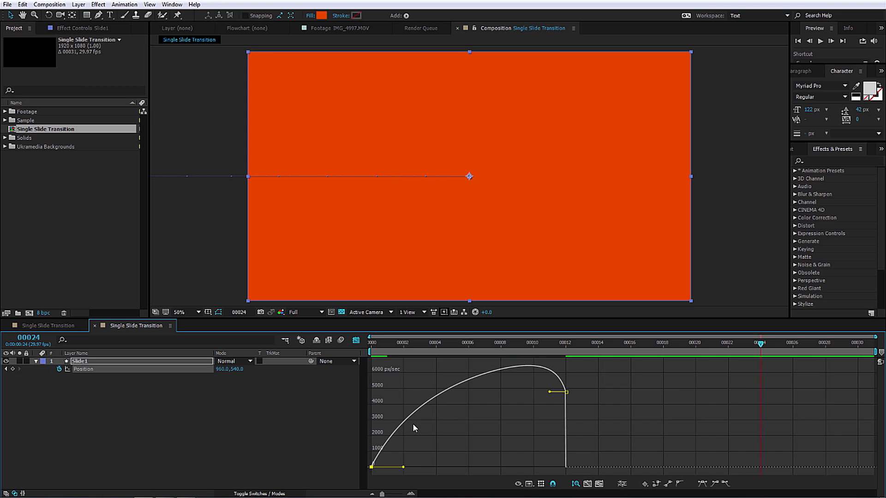
{"action": "key", "text": "ctrl+z"}
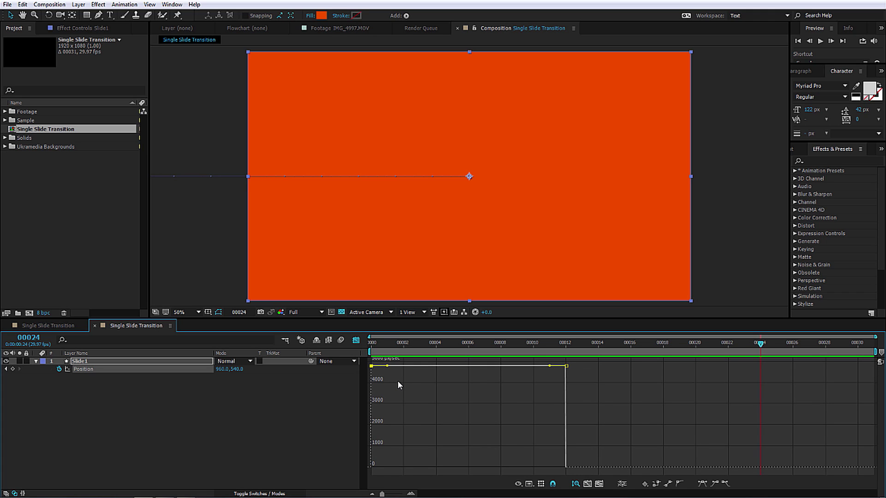
{"action": "key", "text": "ctrl+shift+F9"}
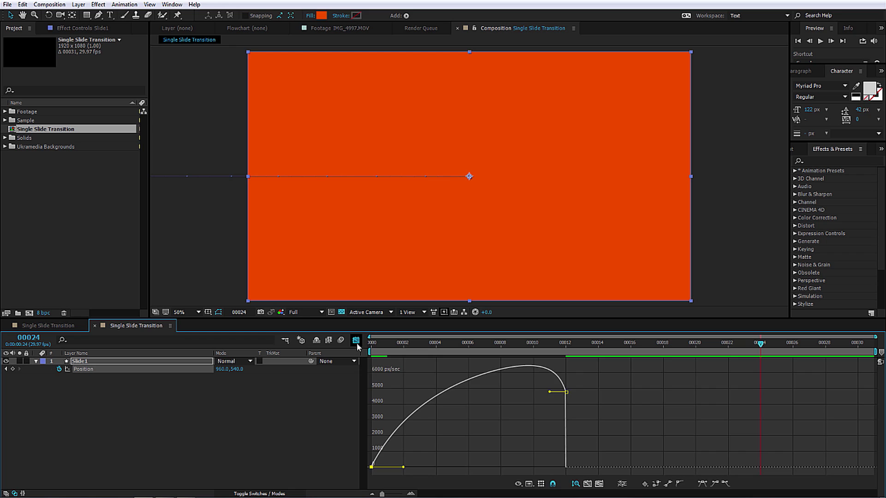
Step: Apply Easy Ease In to the frame 12 Position keyframe and view the arched speed graph
{"action": "key", "text": "shift+F3"}
{"action": "left_click", "coordinate": [544, 376]}
{"action": "left_click", "coordinate": [566, 369]}
{"action": "key", "text": "shift+F9"}
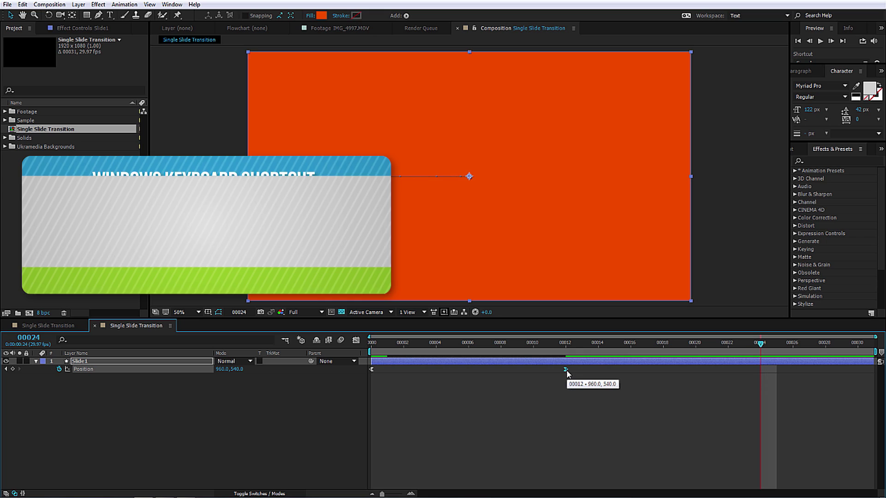
{"action": "key", "text": "shift+F9"}
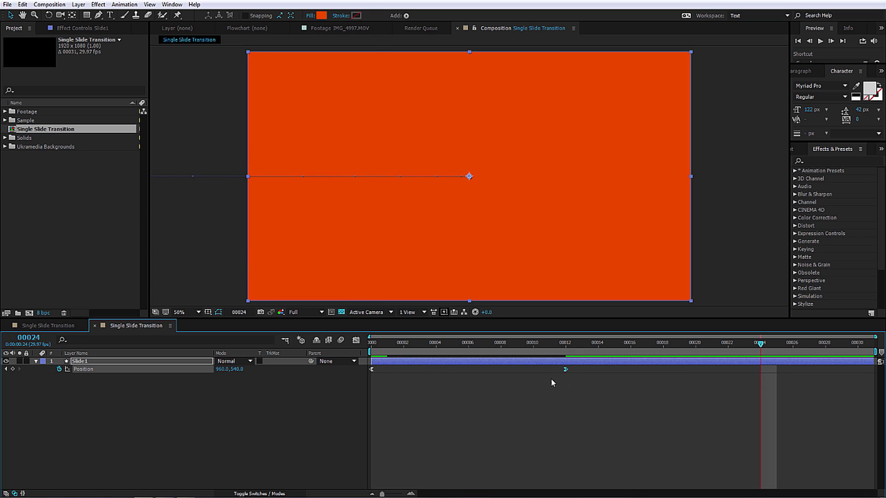
{"action": "left_click", "coordinate": [357, 340]}
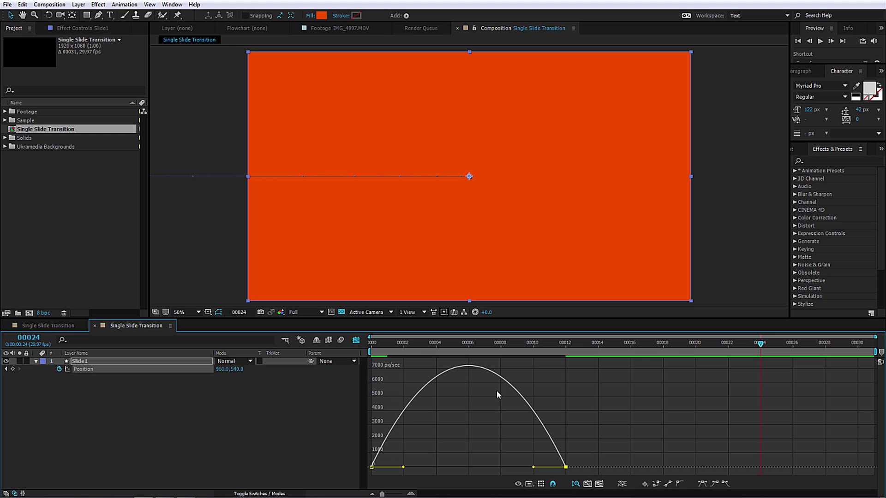
{"action": "mouse_move", "coordinate": [372, 466]}
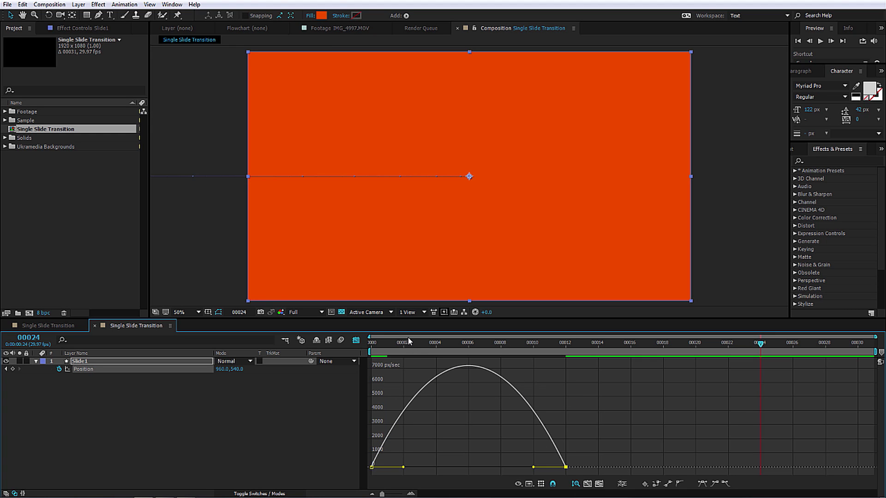
{"action": "left_click", "coordinate": [371, 344]}
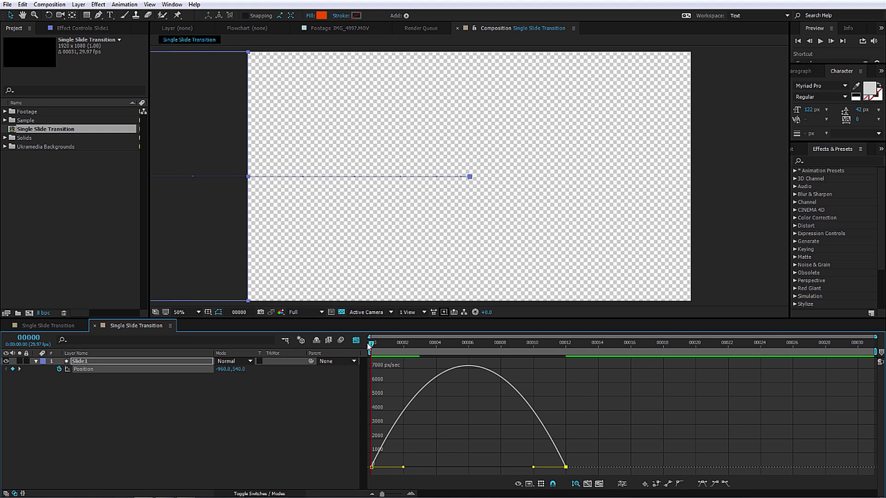
{"action": "key", "text": "space"}
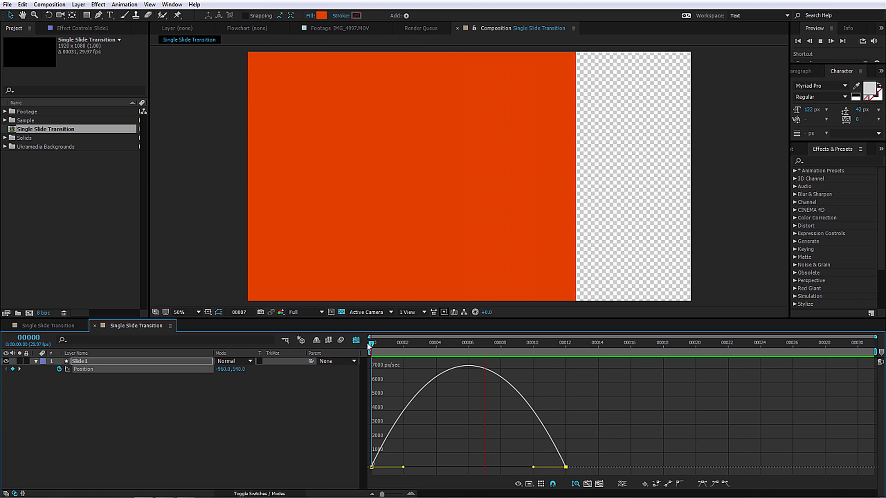
{"action": "key", "text": "space"}
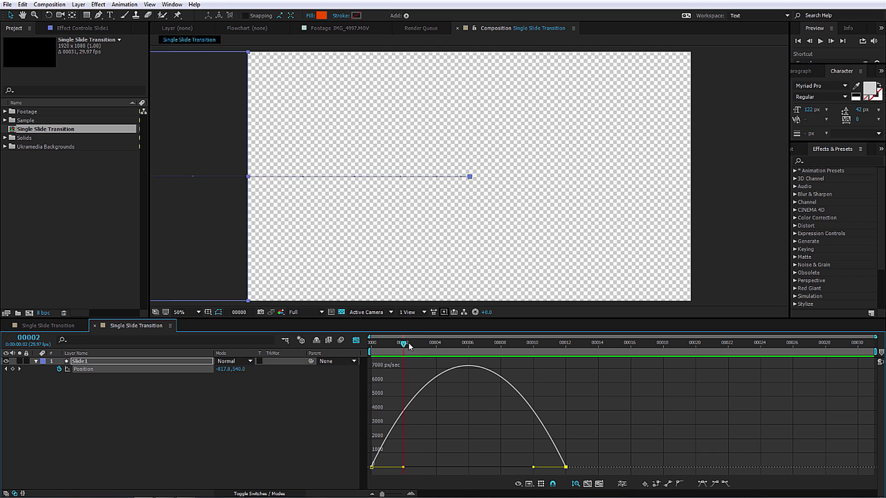
{"action": "left_click_drag", "start_coordinate": [402, 344], "coordinate": [372, 344]}
{"action": "left_click_drag", "start_coordinate": [403, 469], "coordinate": [463, 474]}
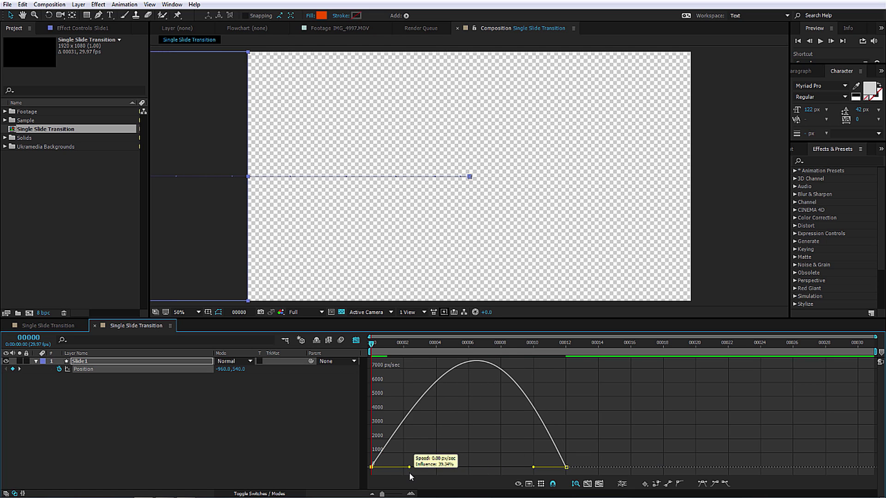
{"action": "left_click_drag", "start_coordinate": [410, 474], "coordinate": [394, 297]}
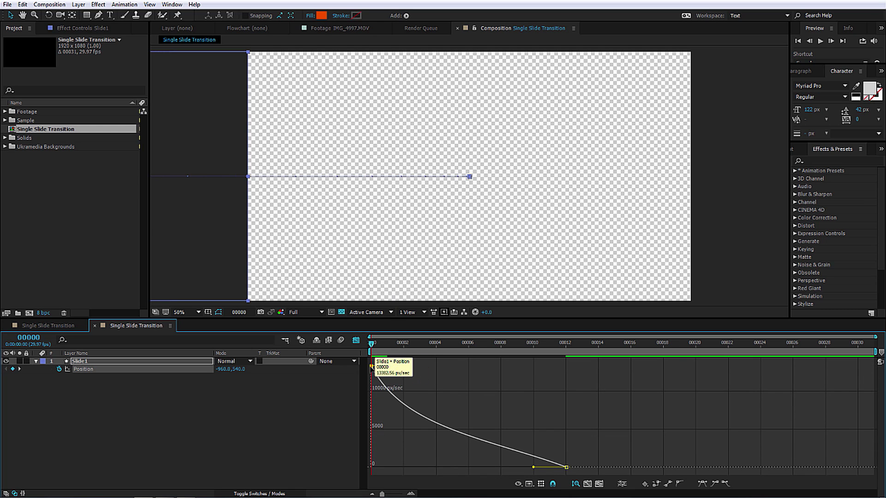
{"action": "left_click_drag", "start_coordinate": [534, 467], "coordinate": [468, 468]}
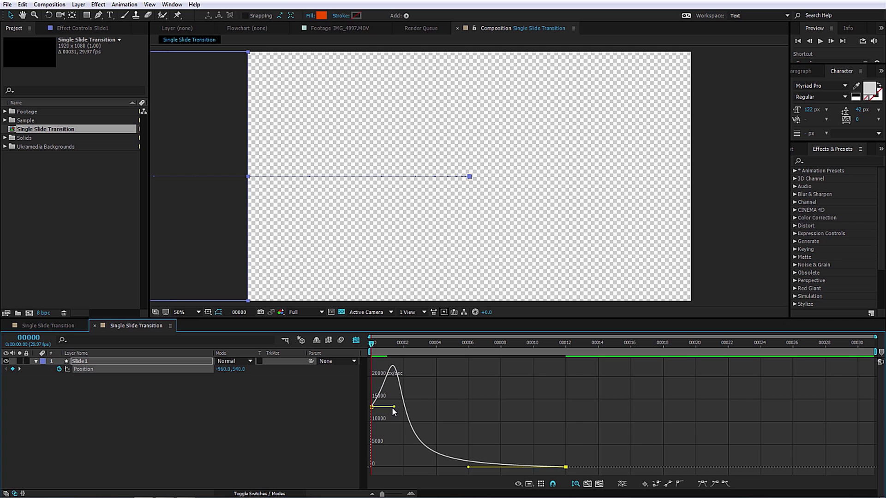
{"action": "left_click_drag", "start_coordinate": [393, 407], "coordinate": [379, 376]}
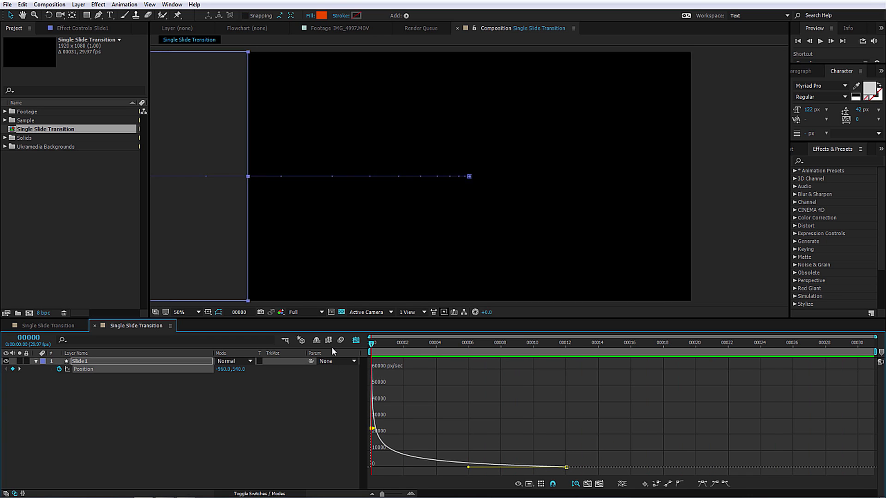
{"action": "key", "text": "space"}
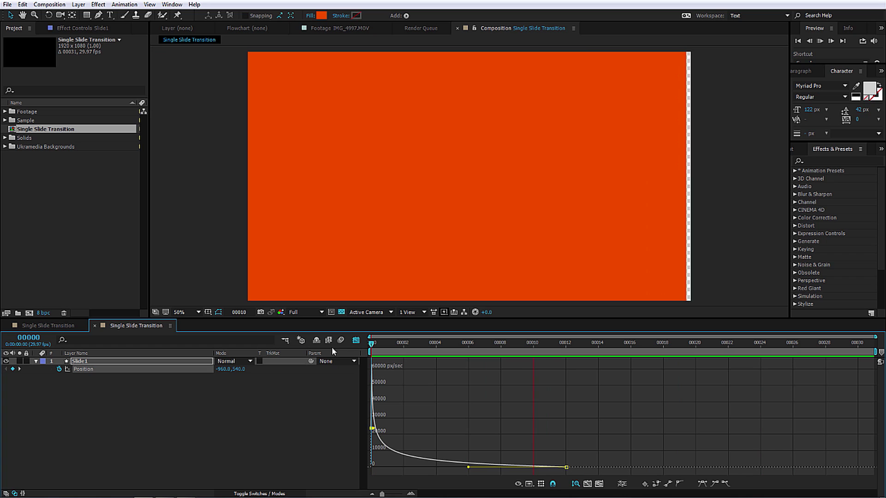
{"action": "left_click_drag", "start_coordinate": [372, 429], "coordinate": [550, 364]}
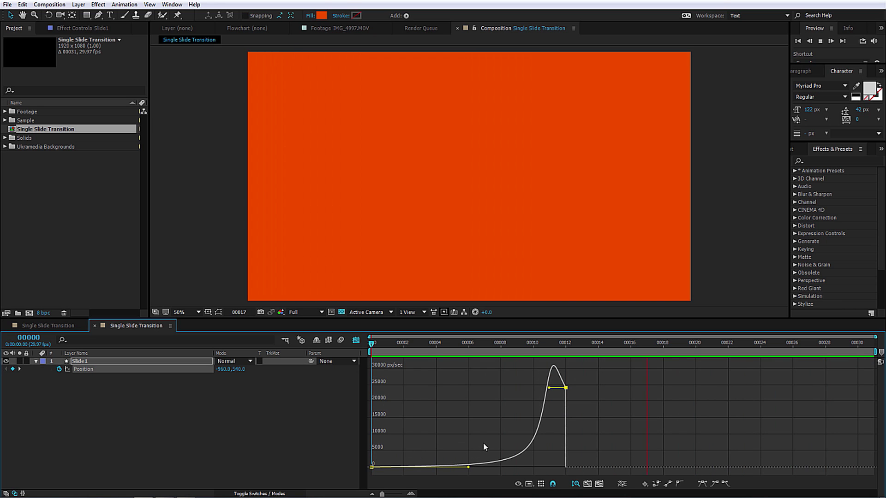
{"action": "key", "text": "space"}
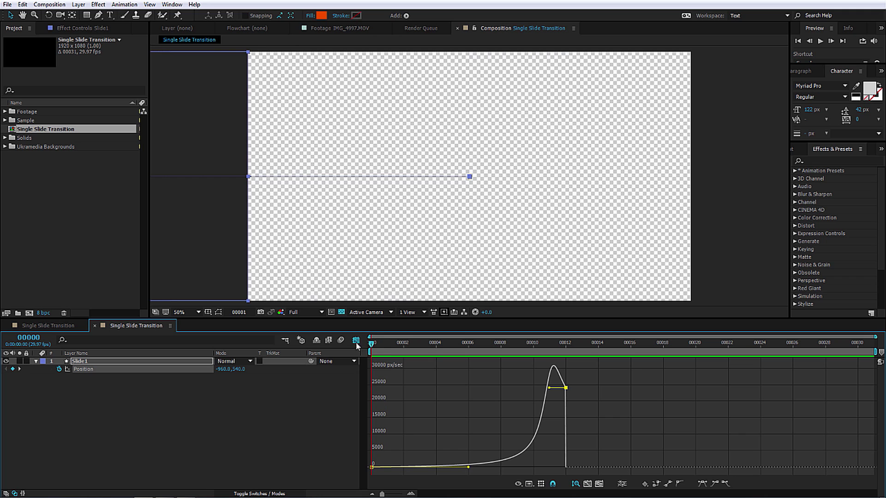
{"action": "key", "text": "space"}
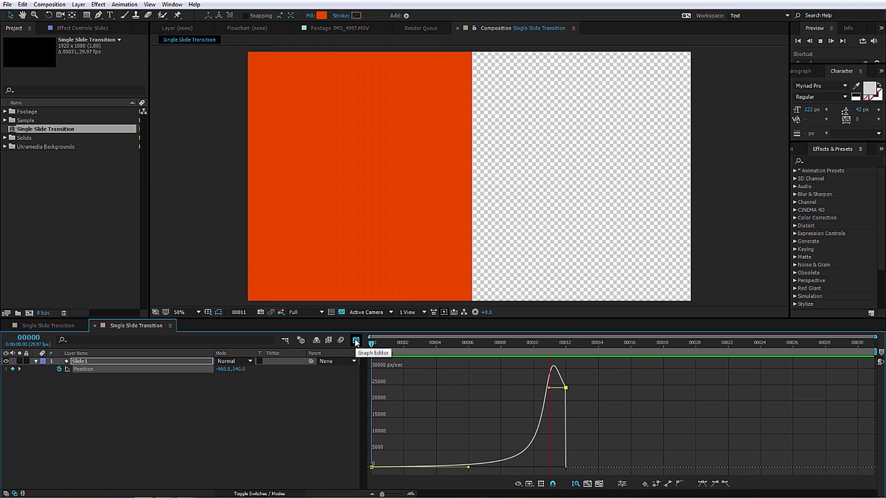
{"action": "key", "text": "F9"}
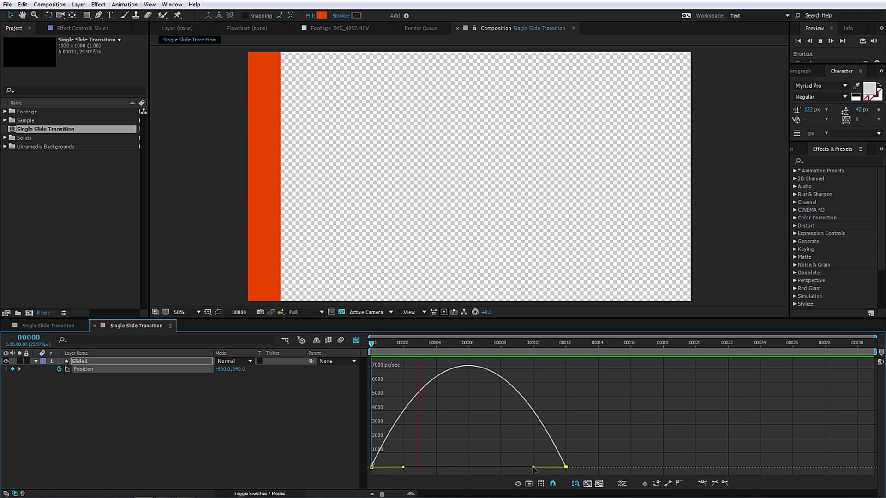
{"action": "left_click_drag", "start_coordinate": [538, 467], "coordinate": [487, 469]}
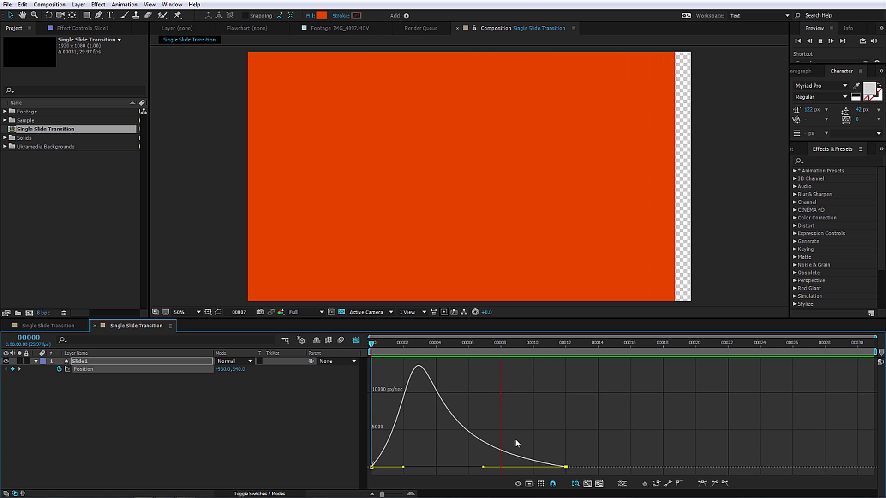
{"action": "key", "text": "F9"}
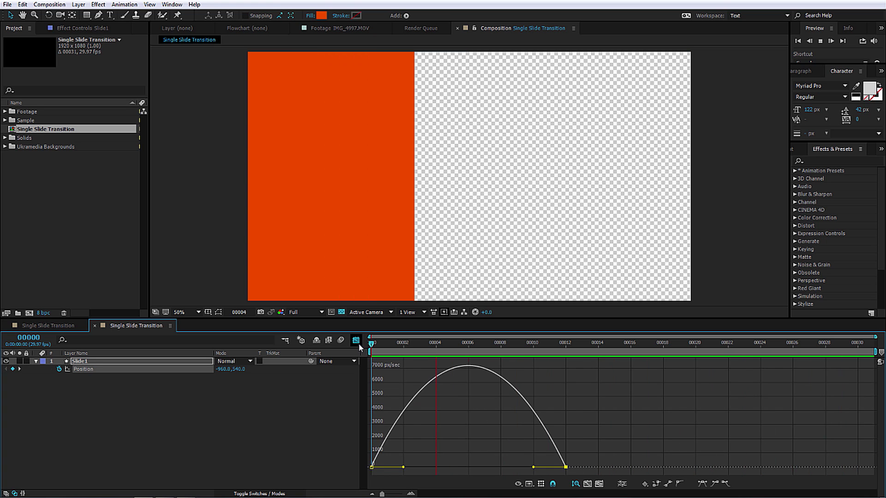
Step: Set Slide1's first Position keyframe to 75% outgoing influence in Keyframe Velocity
{"action": "left_click", "coordinate": [355, 340]}
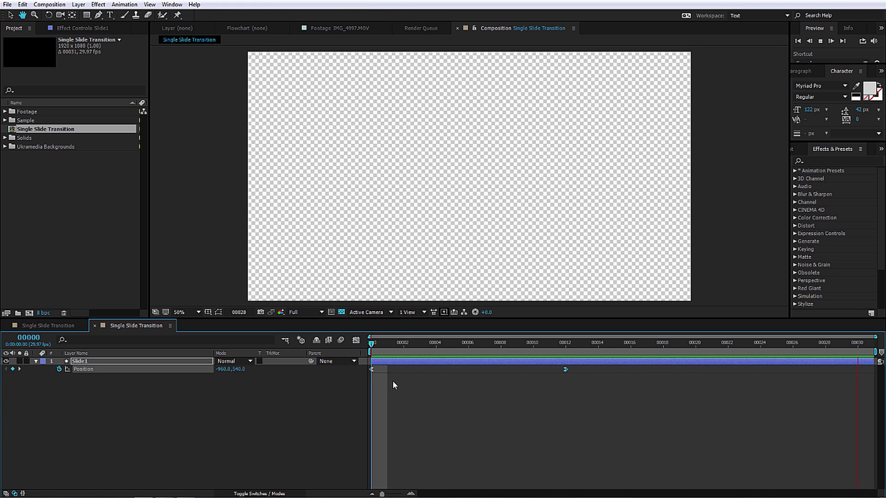
{"action": "key", "text": "space"}
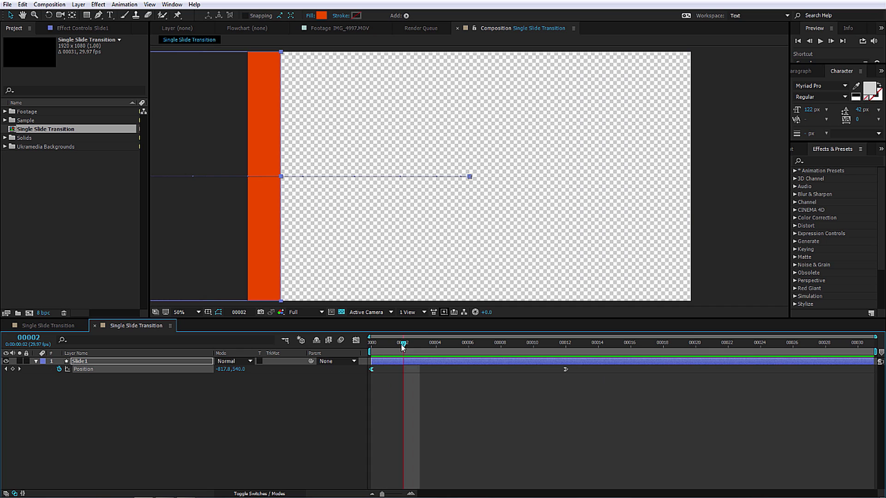
{"action": "left_click_drag", "start_coordinate": [402, 345], "coordinate": [374, 350]}
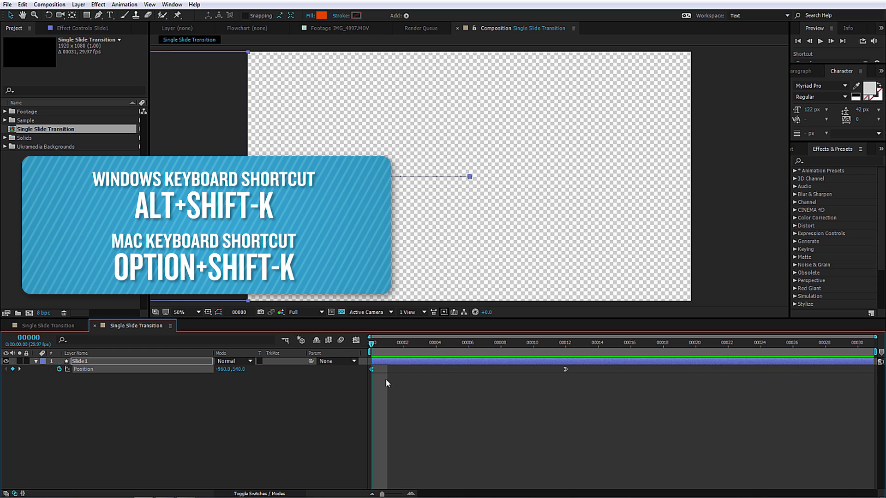
{"action": "key", "text": "ctrl+shift+k"}
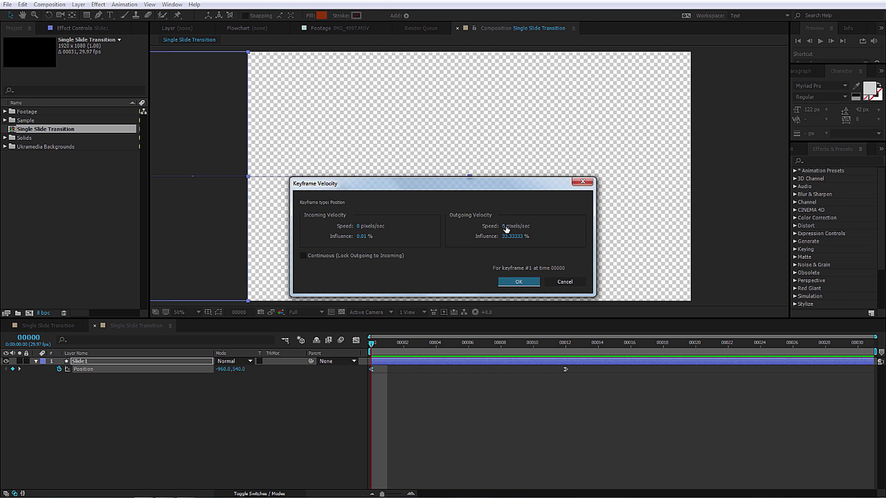
{"action": "left_click", "coordinate": [506, 229]}
{"action": "key", "text": "Tab"}
{"action": "type", "text": "36"}
{"action": "type", "text": "75"}
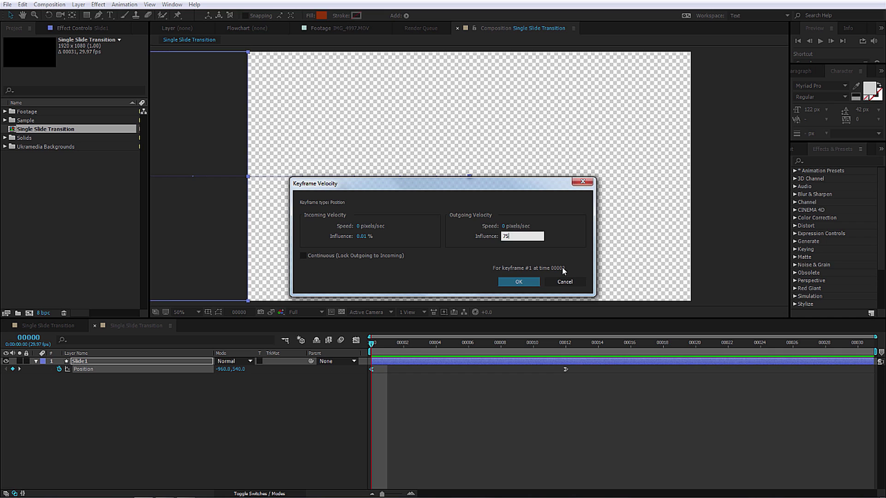
{"action": "left_click", "coordinate": [495, 244]}
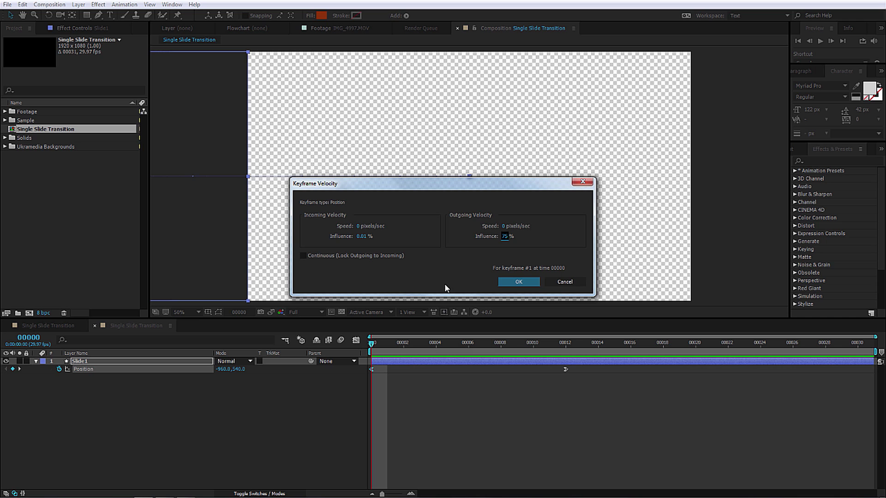
{"action": "left_click", "coordinate": [519, 282]}
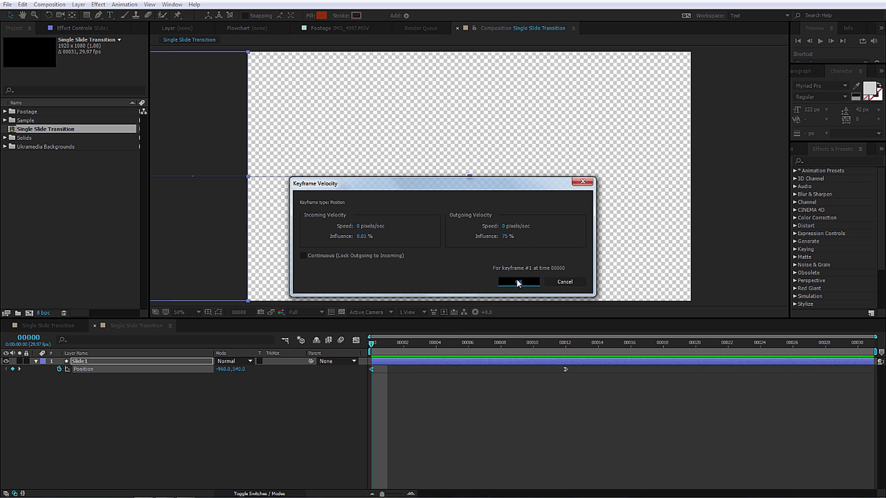
Step: Give the frame 12 Position keyframe 75% incoming influence
{"action": "left_click", "coordinate": [569, 370]}
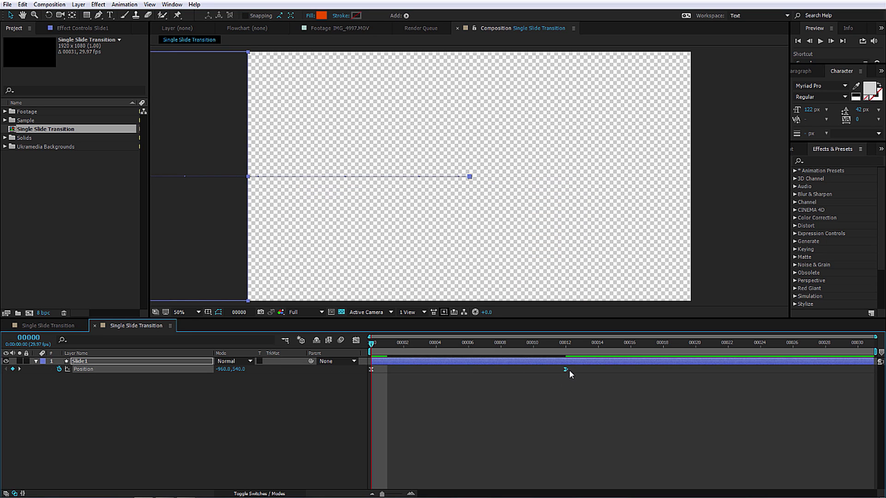
{"action": "key", "text": "ctrl+shift+k"}
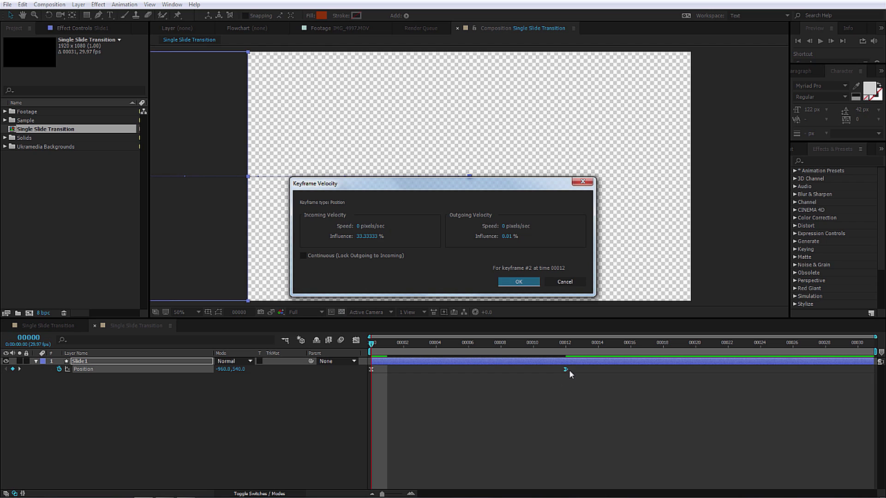
{"action": "left_click", "coordinate": [369, 236]}
{"action": "left_click", "coordinate": [413, 248]}
{"action": "left_click", "coordinate": [518, 281]}
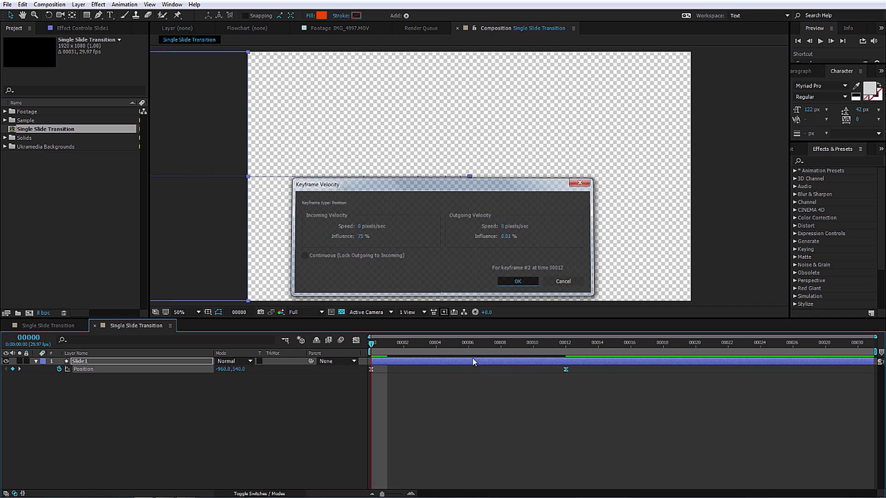
Step: Check the sharper speed peak in the graph, preview, and return to layer bars
{"action": "left_click", "coordinate": [357, 342]}
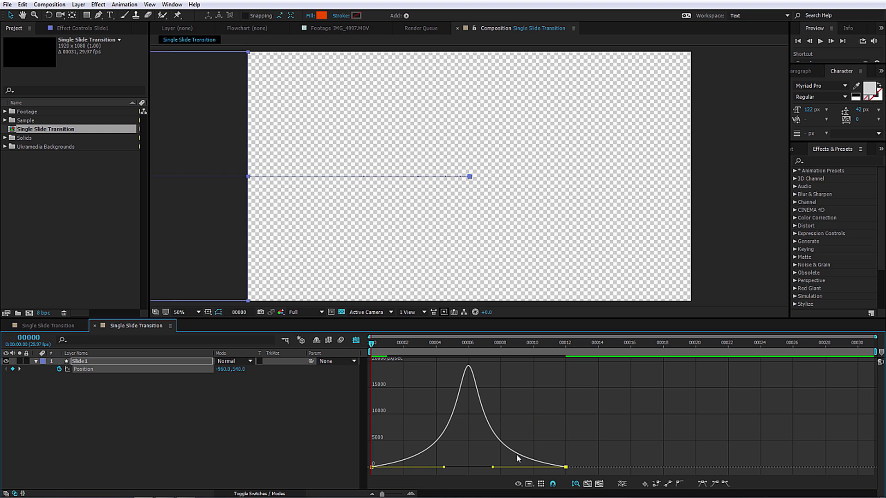
{"action": "mouse_move", "coordinate": [567, 467]}
{"action": "key", "text": "space"}
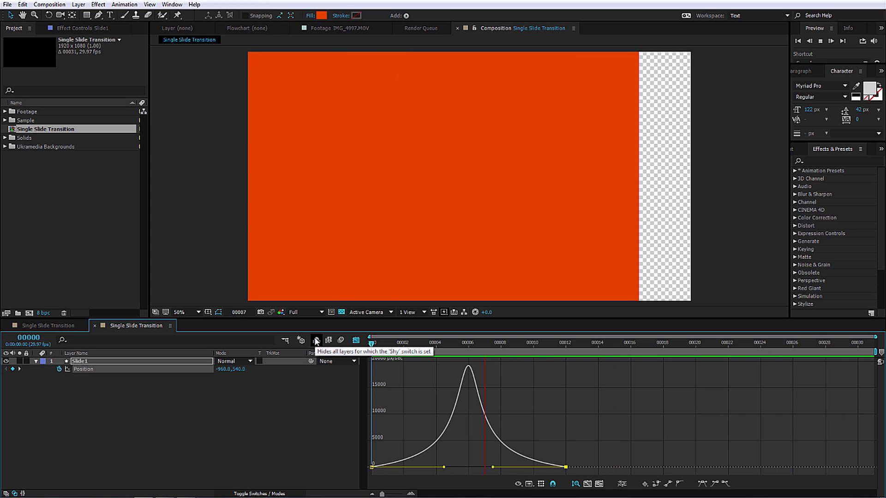
{"action": "left_click", "coordinate": [355, 340]}
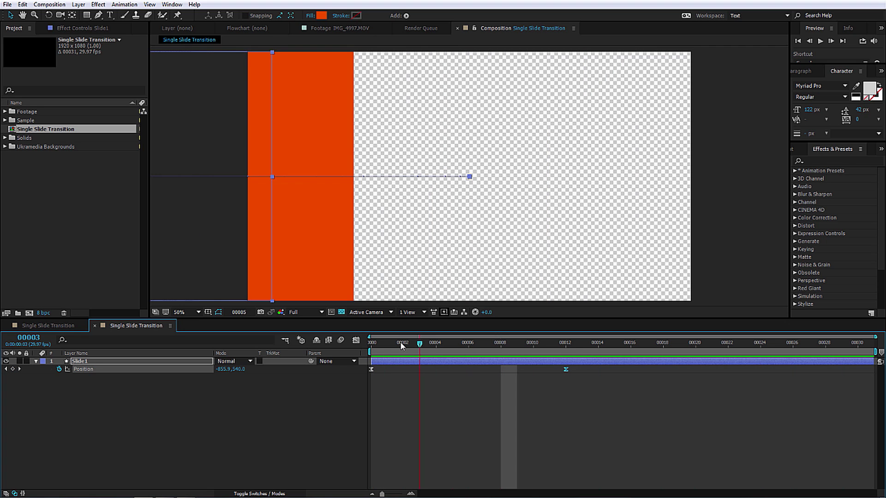
Step: Stop the preview and scrub around frame 13 to review Slide1's slide-in
{"action": "left_click", "coordinate": [375, 345]}
{"action": "left_click_drag", "start_coordinate": [375, 344], "coordinate": [615, 349]}
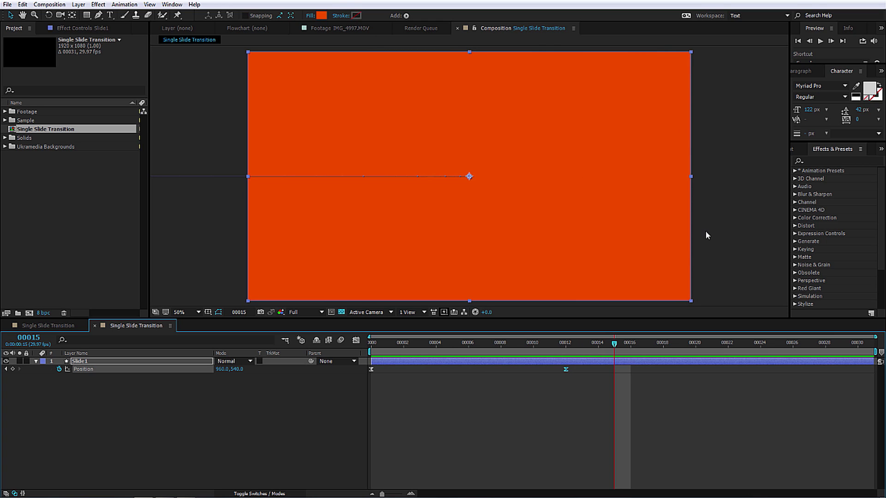
{"action": "left_click_drag", "start_coordinate": [618, 357], "coordinate": [564, 356]}
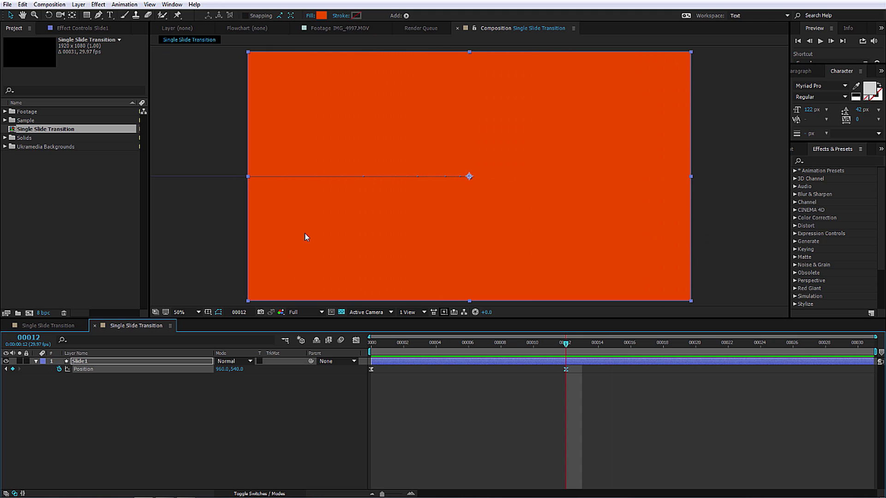
Step: Duplicate Slide1 as Slide2 and delay its keyframes to start at frame 12
{"action": "left_click", "coordinate": [461, 379]}
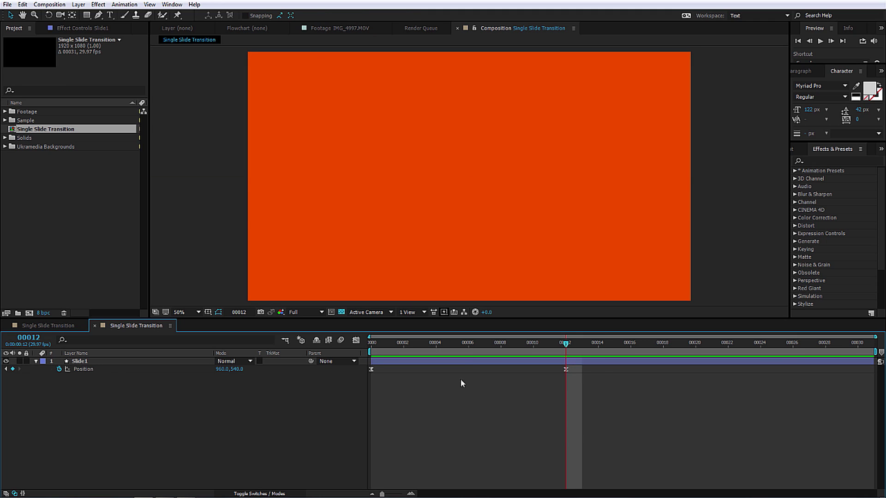
{"action": "left_click", "coordinate": [463, 362]}
{"action": "key", "text": "ctrl+d"}
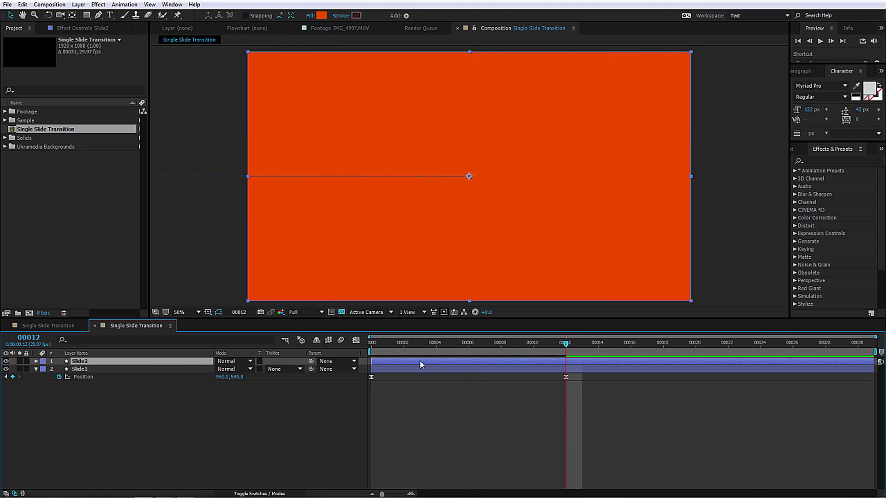
{"action": "key", "text": "u"}
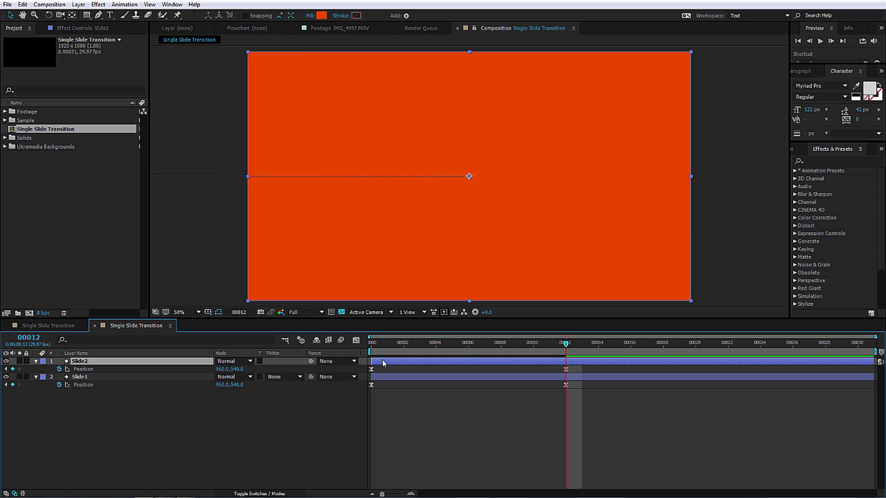
{"action": "left_click_drag", "start_coordinate": [383, 363], "coordinate": [568, 344]}
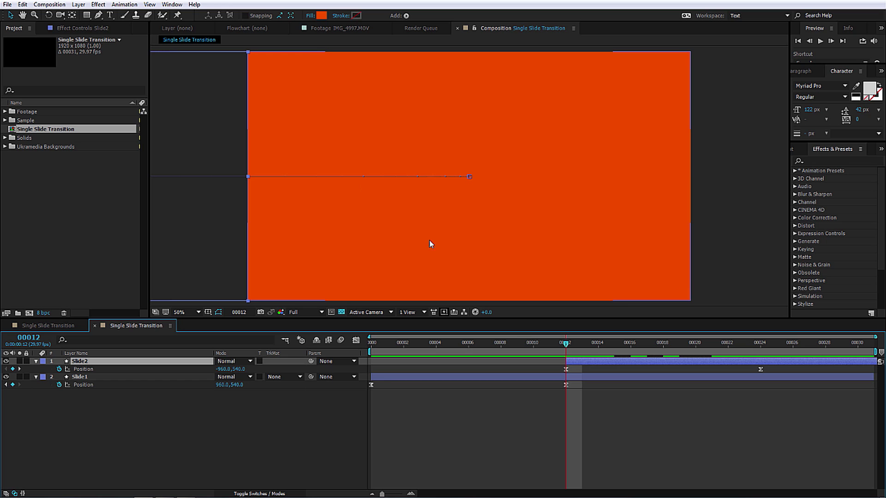
{"action": "left_click", "coordinate": [645, 353]}
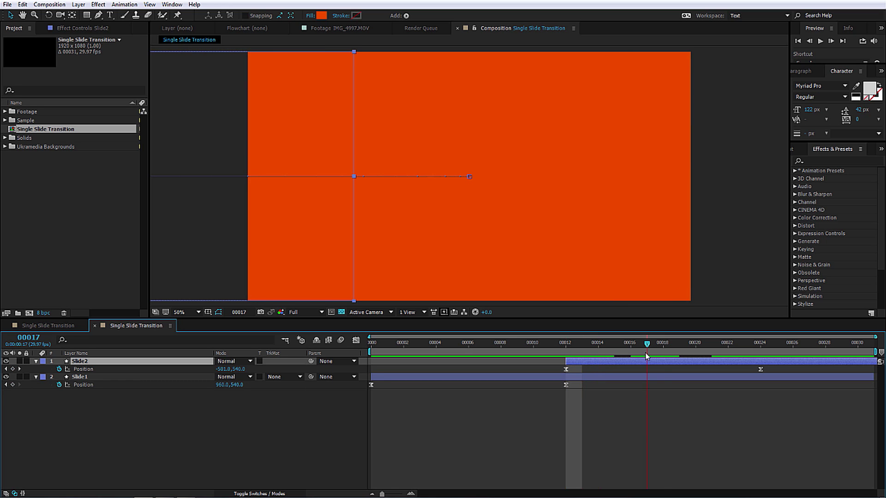
Step: Change Slide2's fill to orange FF7800 and scrub to frame 20 to compare
{"action": "left_click", "coordinate": [321, 15]}
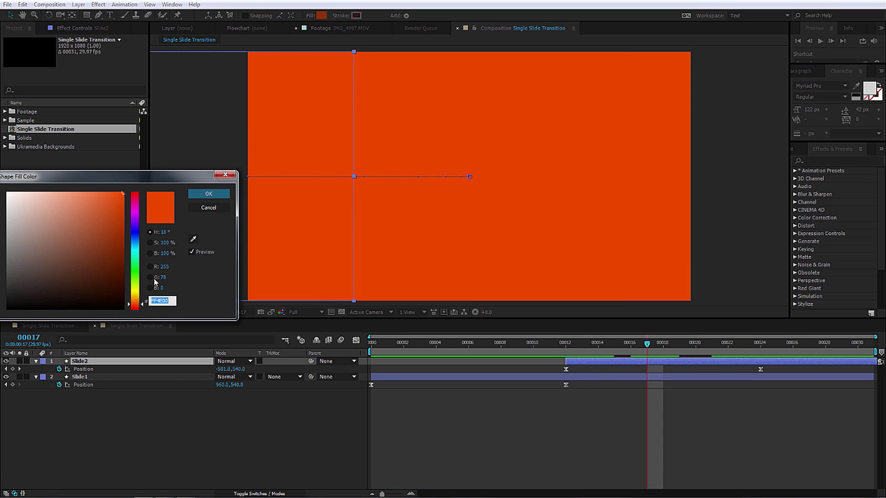
{"action": "left_click_drag", "start_coordinate": [137, 306], "coordinate": [137, 304]}
{"action": "left_click", "coordinate": [200, 196]}
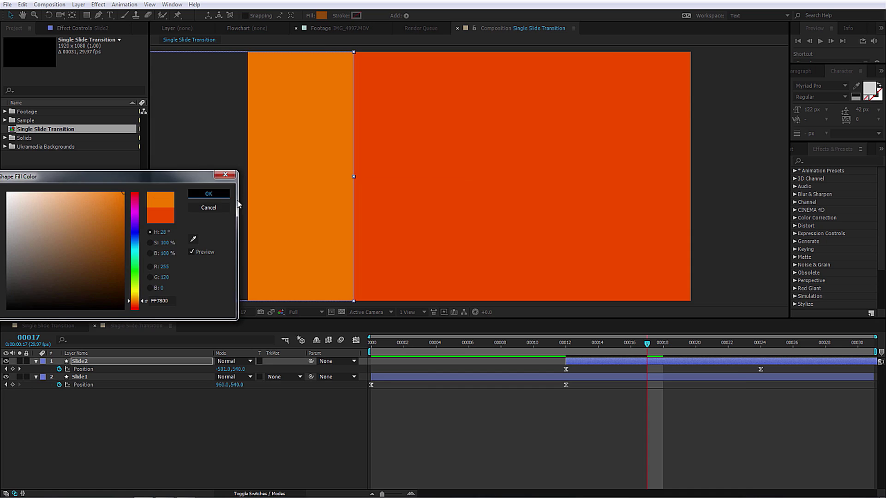
{"action": "left_click", "coordinate": [571, 343]}
{"action": "left_click_drag", "start_coordinate": [573, 344], "coordinate": [695, 342]}
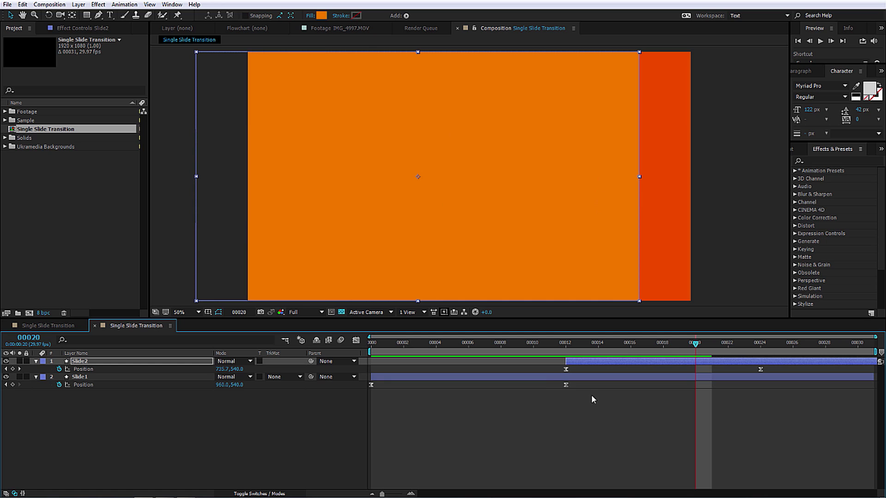
{"action": "left_click", "coordinate": [558, 378]}
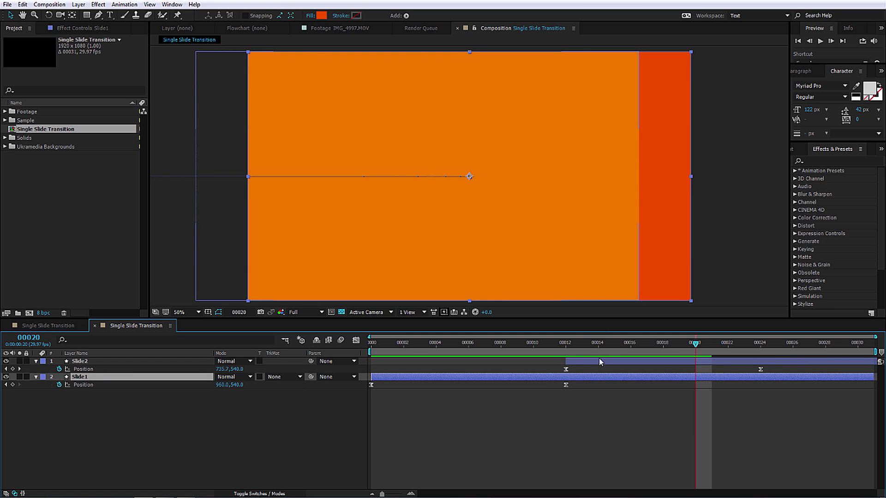
Step: Try Alpha Inverted track matte on Slide1, then reset it to None
{"action": "left_click", "coordinate": [286, 376]}
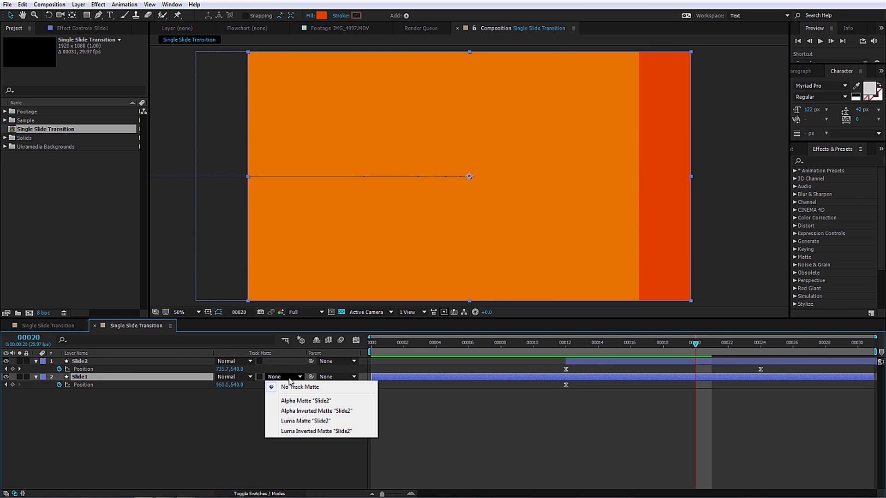
{"action": "left_click", "coordinate": [316, 411]}
{"action": "left_click_drag", "start_coordinate": [613, 344], "coordinate": [696, 343]}
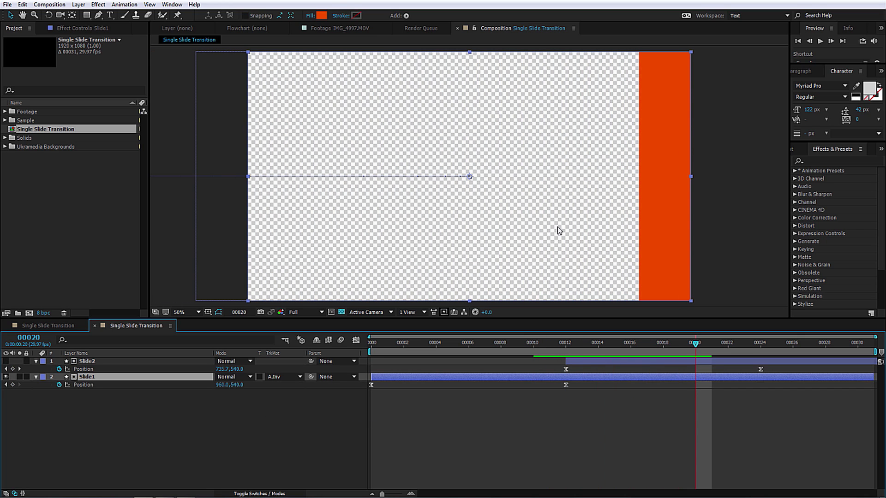
{"action": "left_click", "coordinate": [286, 377]}
{"action": "left_click", "coordinate": [288, 386]}
{"action": "left_click", "coordinate": [568, 346]}
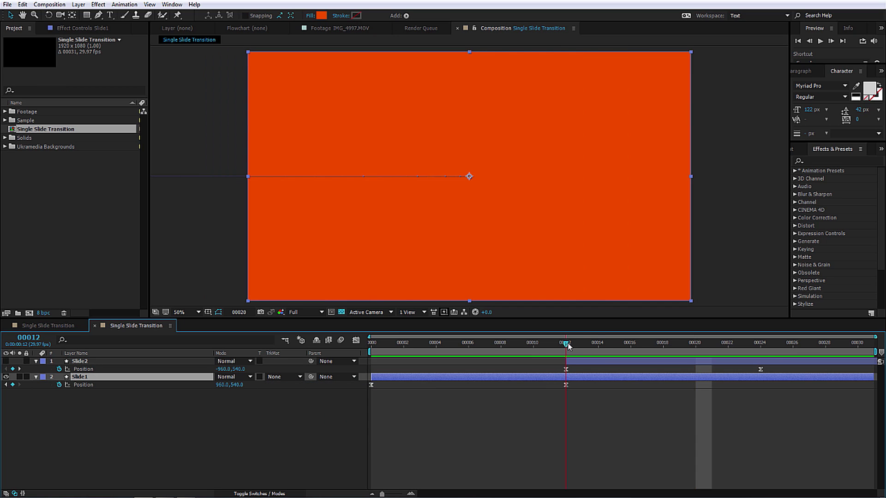
{"action": "left_click", "coordinate": [694, 347]}
Step: Set Slide2 to Silhouette Alpha, make it visible, and scrub frames 12–21
{"action": "left_click", "coordinate": [703, 360]}
{"action": "left_click", "coordinate": [234, 361]}
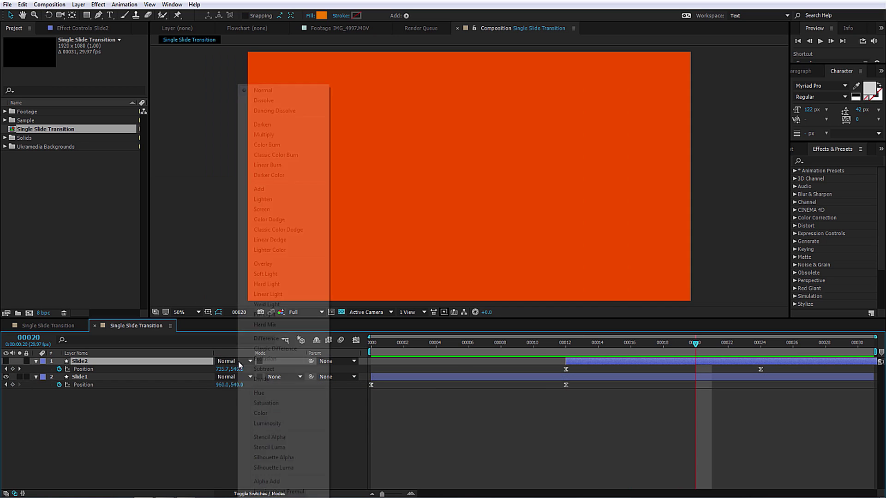
{"action": "left_click", "coordinate": [287, 458]}
{"action": "left_click", "coordinate": [582, 344]}
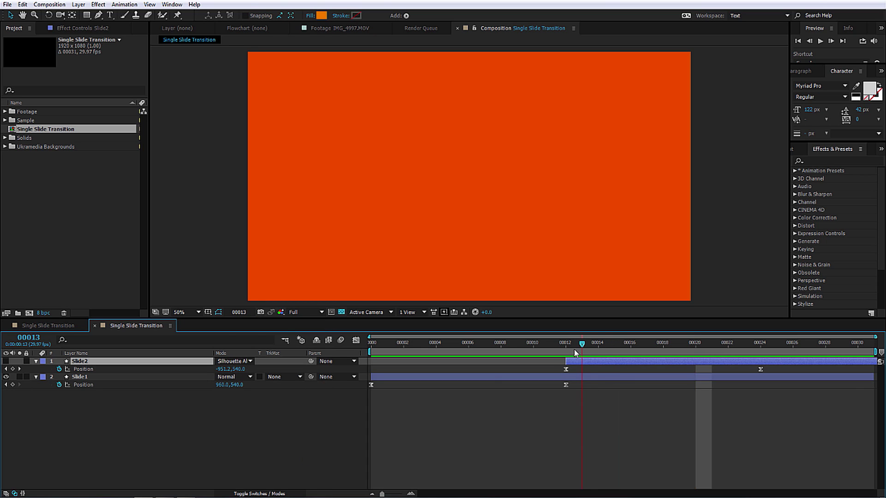
{"action": "left_click", "coordinate": [6, 362]}
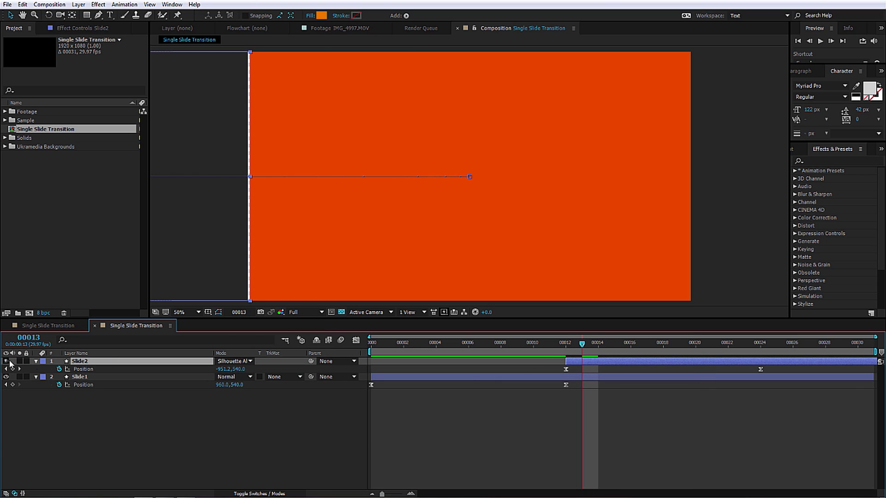
{"action": "left_click", "coordinate": [565, 344]}
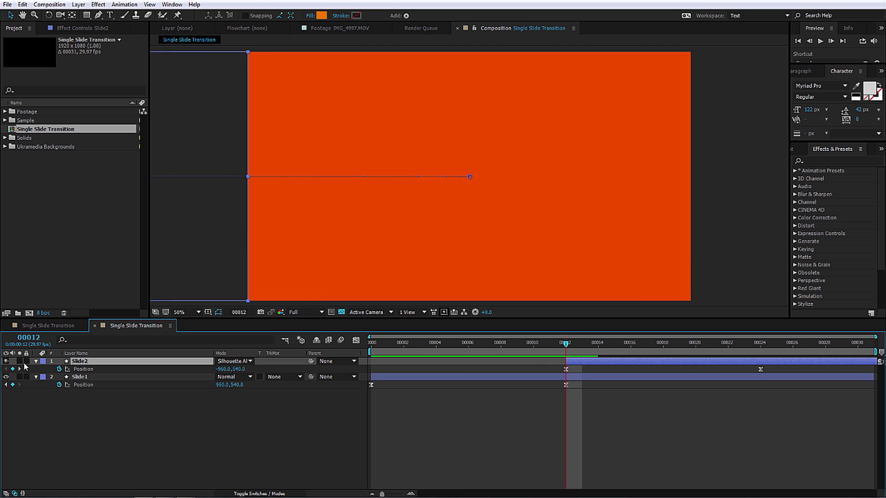
{"action": "left_click_drag", "start_coordinate": [566, 351], "coordinate": [696, 362]}
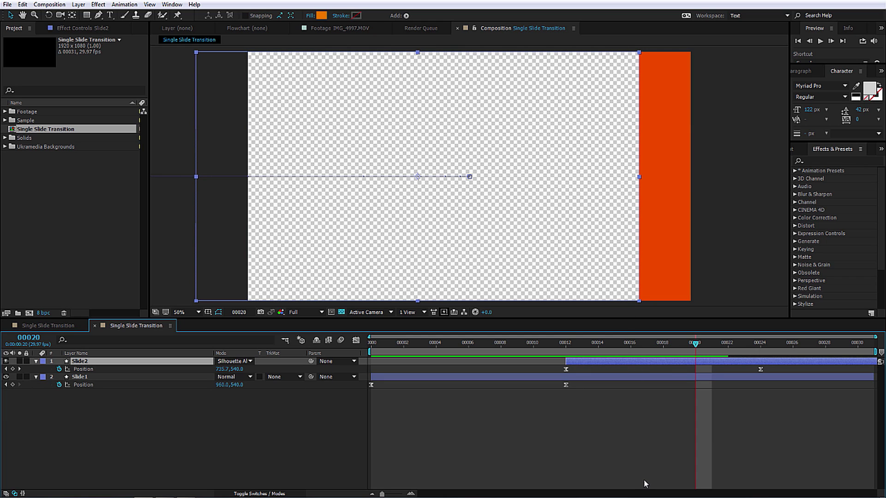
Step: Preview the transition from the start of the comp and stop at frame 8
{"action": "left_click_drag", "start_coordinate": [618, 342], "coordinate": [369, 342]}
{"action": "key", "text": "space"}
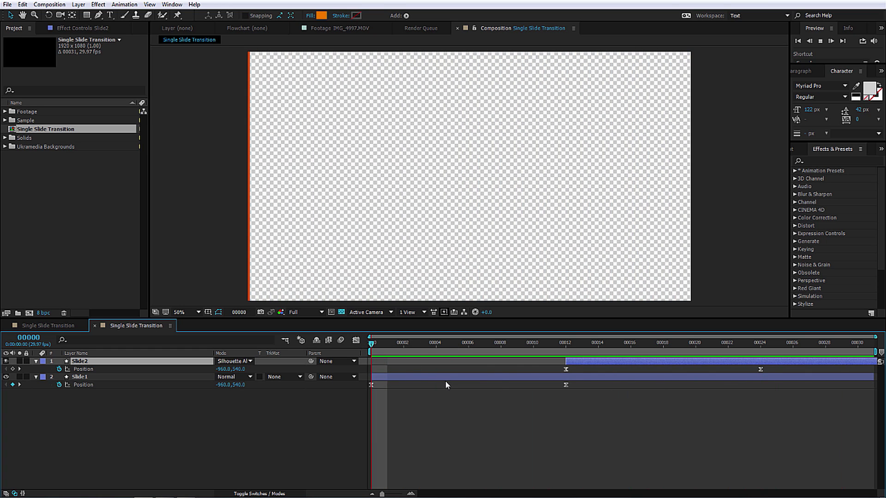
{"action": "left_click_drag", "start_coordinate": [444, 342], "coordinate": [500, 344]}
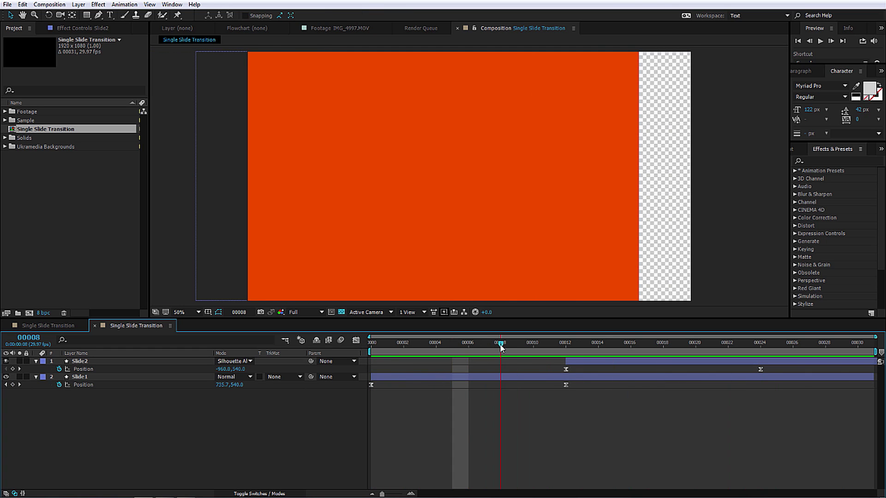
{"action": "left_click", "coordinate": [82, 147]}
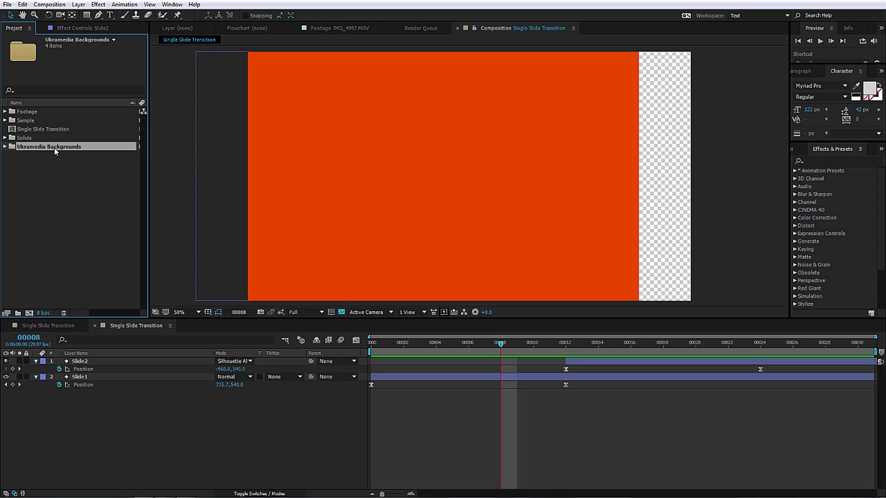
Step: Add UM BG4 from Ukramedia Backgrounds below the slides, briefly soloing it
{"action": "left_click", "coordinate": [6, 147]}
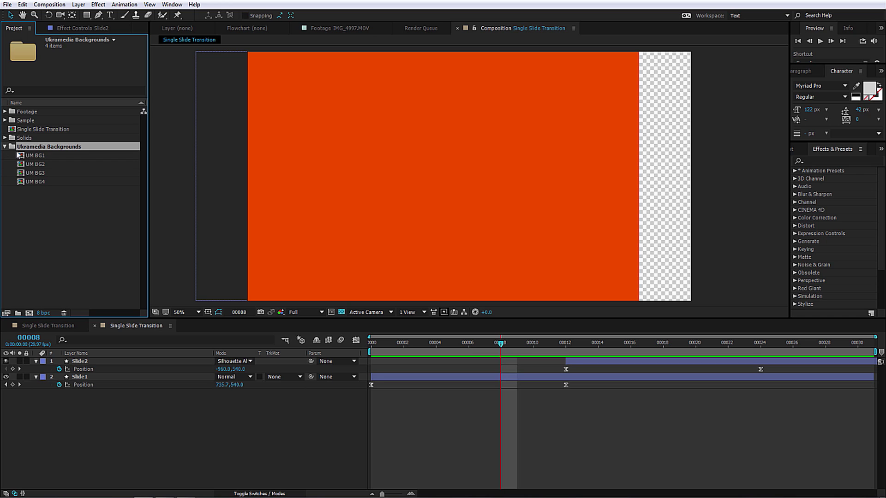
{"action": "left_click_drag", "start_coordinate": [40, 181], "coordinate": [332, 407]}
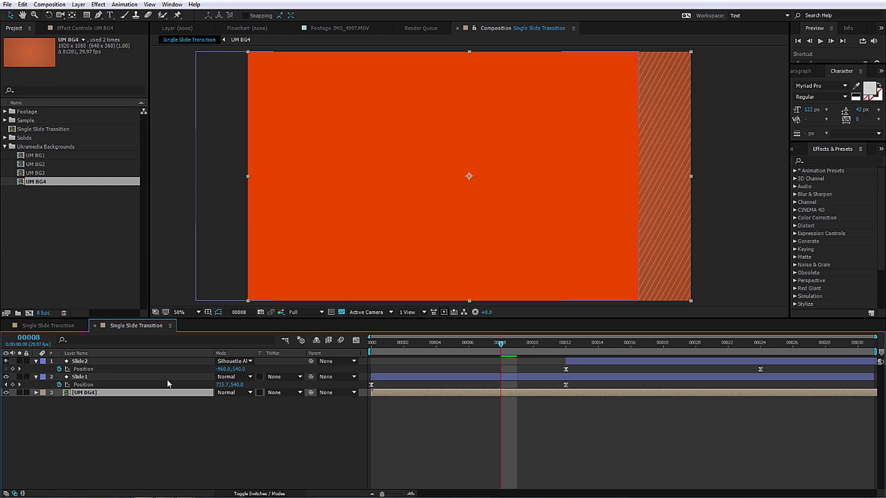
{"action": "left_click", "coordinate": [20, 393]}
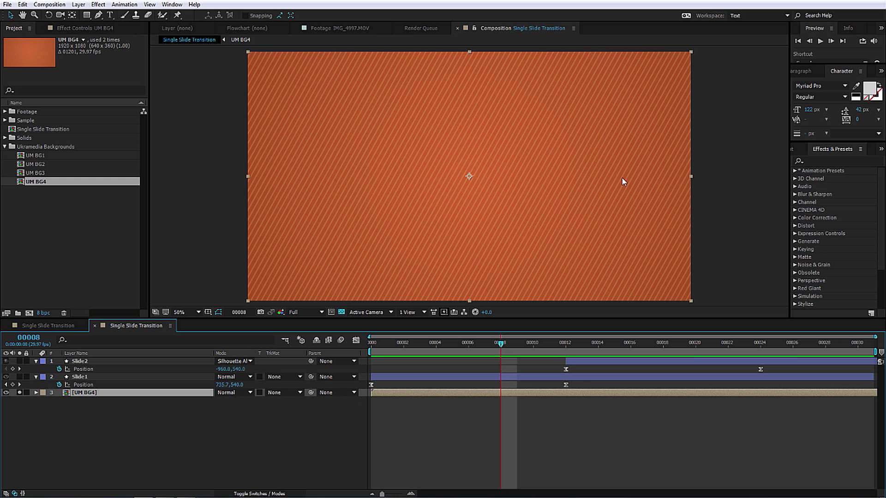
{"action": "left_click", "coordinate": [19, 393]}
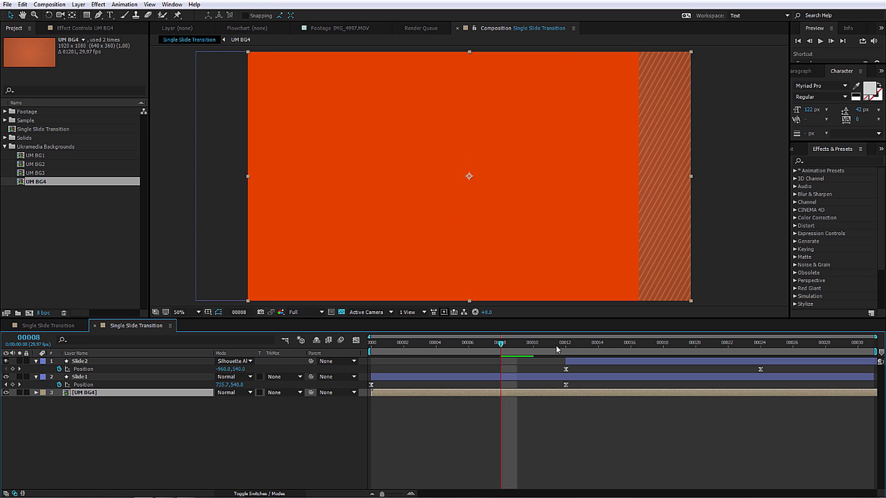
{"action": "left_click_drag", "start_coordinate": [518, 348], "coordinate": [482, 345]}
Step: Search for Set Matte and apply it to the UM BG4 layer
{"action": "left_click", "coordinate": [818, 161]}
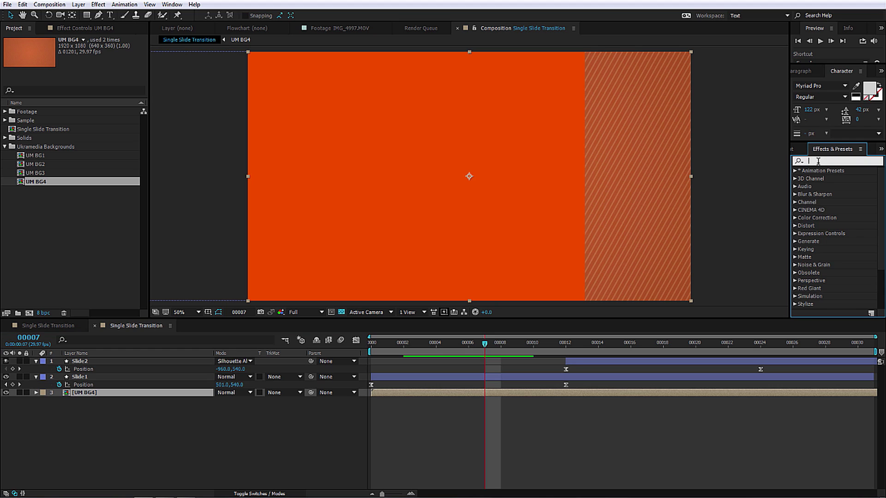
{"action": "type", "text": "st"}
{"action": "key", "text": "BackSpace"}
{"action": "type", "text": "et matt"}
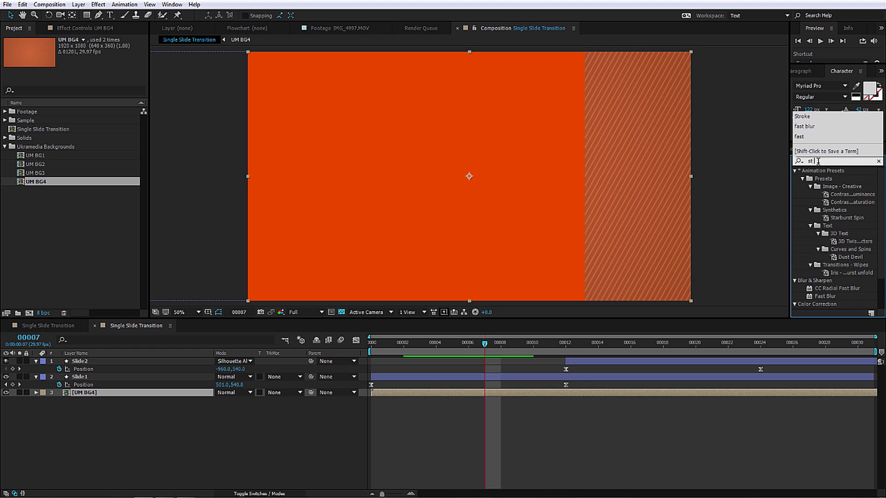
{"action": "type", "text": "e"}
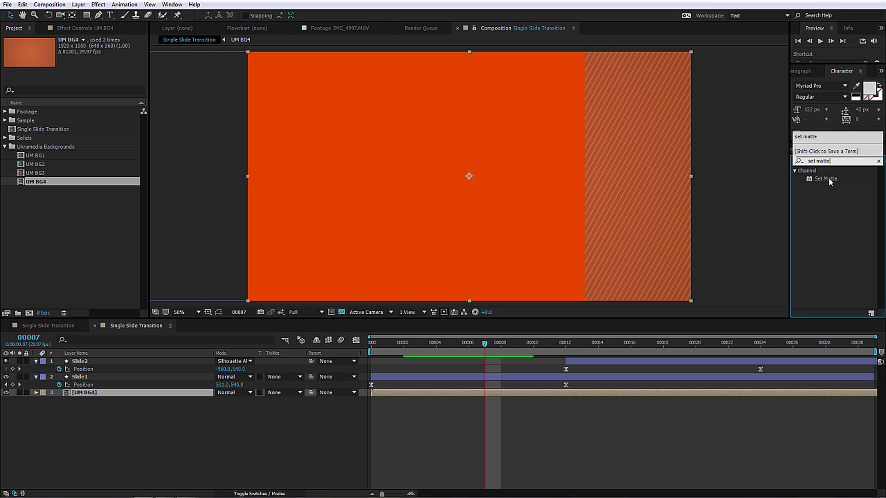
{"action": "left_click", "coordinate": [829, 180]}
{"action": "left_click_drag", "start_coordinate": [830, 180], "coordinate": [488, 391]}
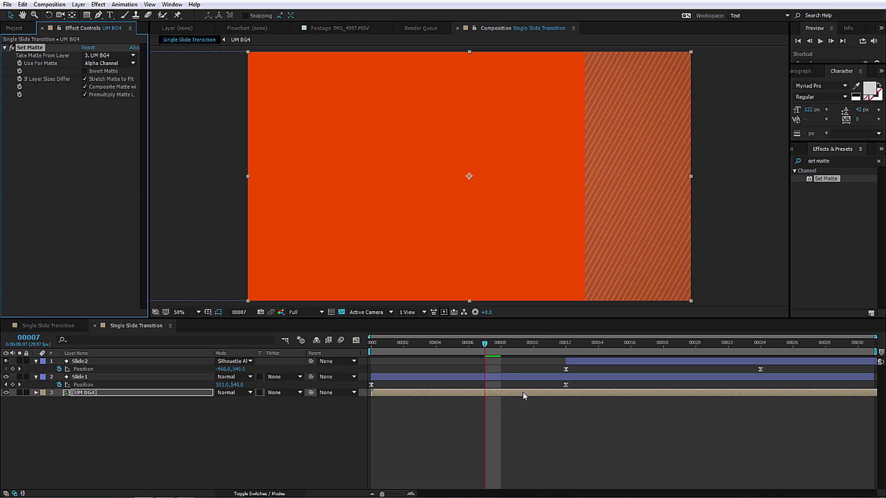
{"action": "left_click", "coordinate": [167, 393]}
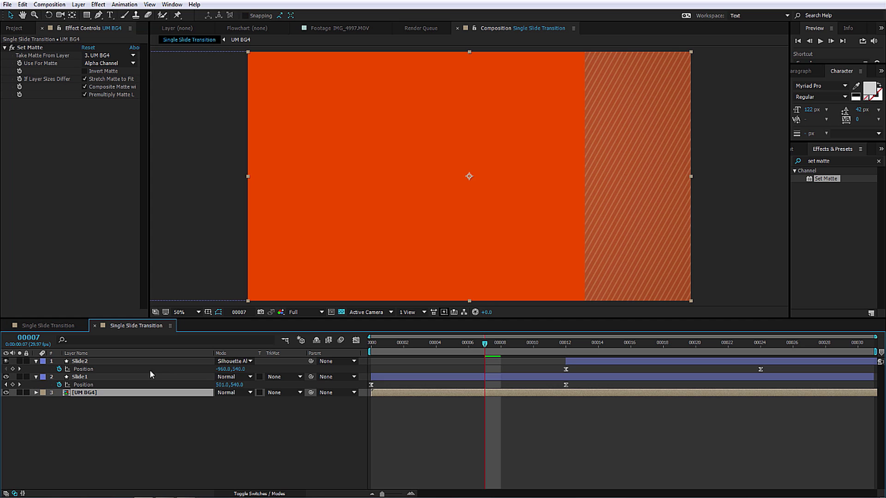
Step: Set Set Matte to use the Alpha Channel of layer 2. Slide1
{"action": "left_click", "coordinate": [90, 63]}
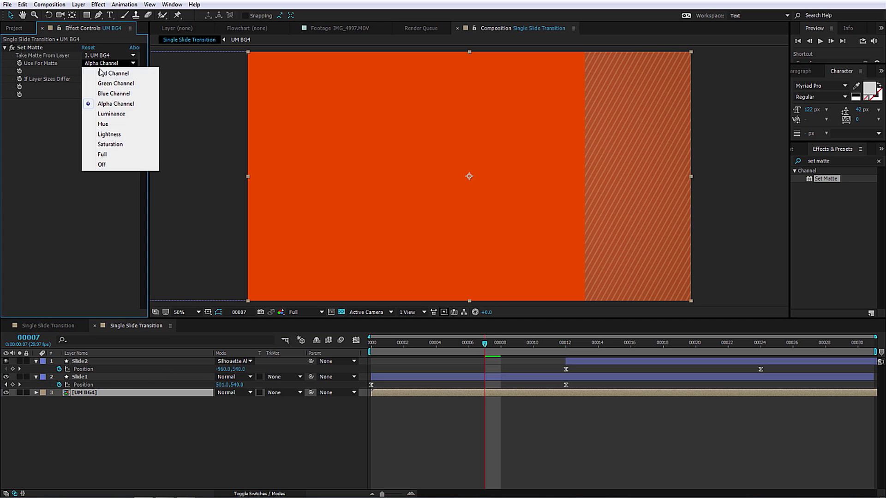
{"action": "left_click", "coordinate": [105, 105]}
{"action": "left_click", "coordinate": [104, 56]}
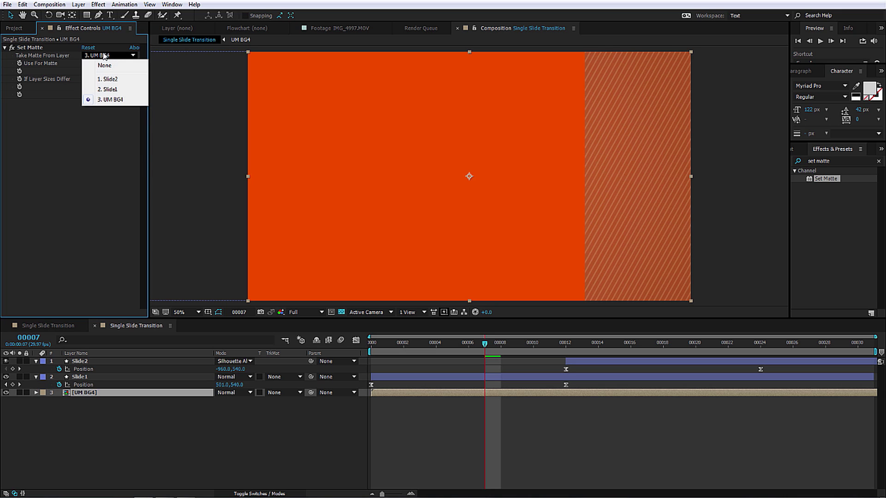
{"action": "left_click", "coordinate": [122, 89]}
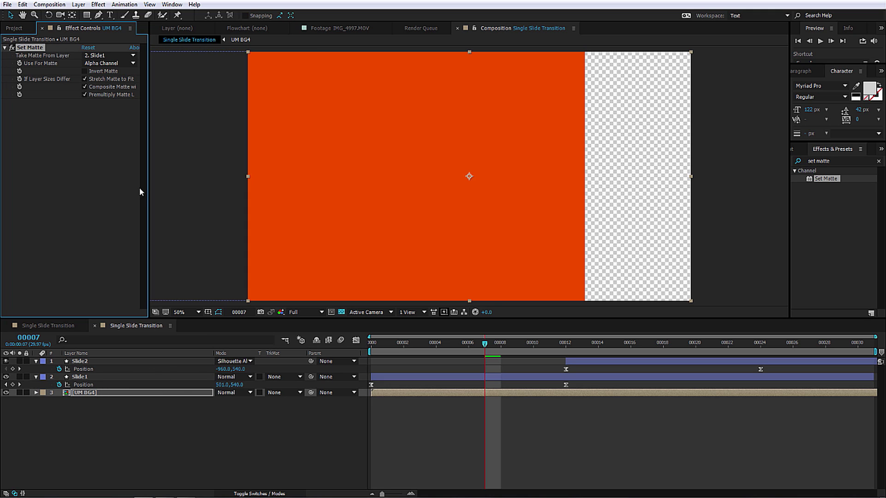
Step: Select the slide layers and preview the existing transition, stopping at frame 6
{"action": "left_click", "coordinate": [131, 393]}
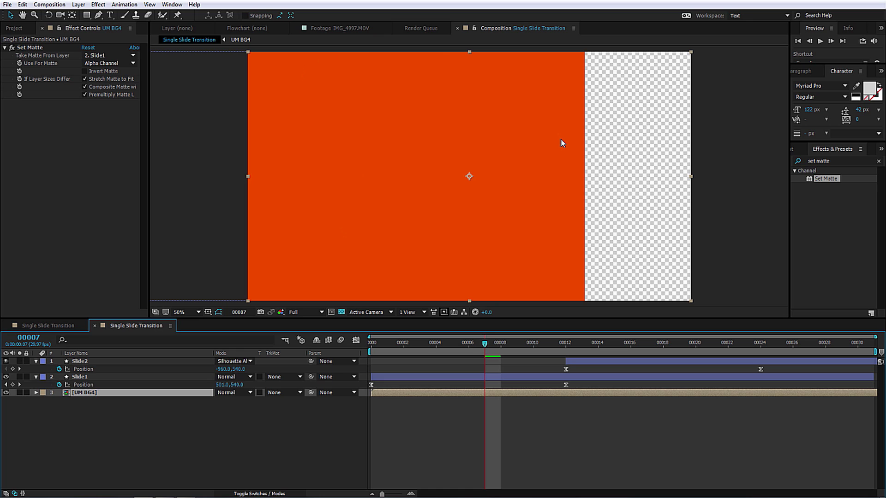
{"action": "left_click", "coordinate": [96, 360]}
{"action": "left_click", "coordinate": [91, 376]}
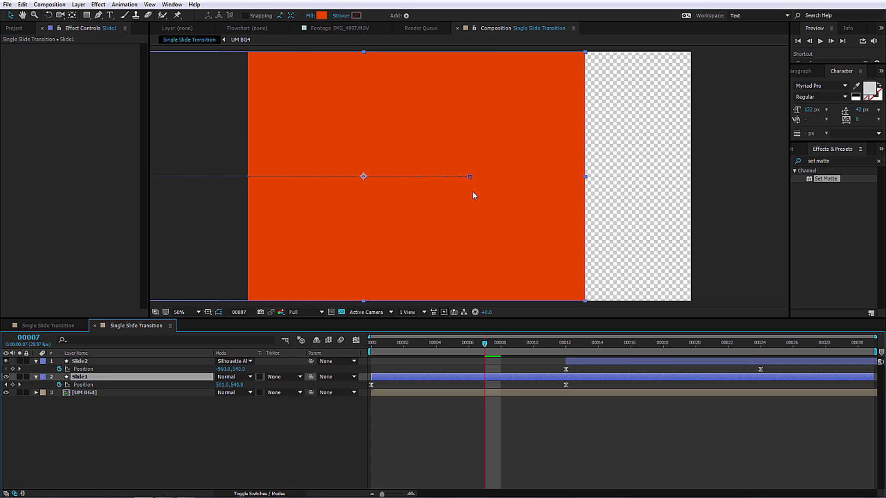
{"action": "key", "text": "space"}
{"action": "left_click_drag", "start_coordinate": [437, 352], "coordinate": [471, 378]}
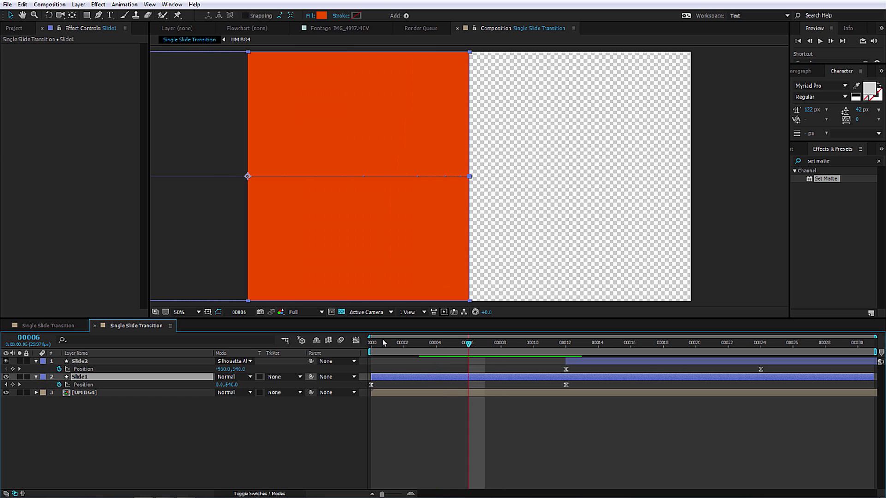
Step: Hide Slide1 to reveal the striped UM BG4 background and replay from the first frame
{"action": "left_click", "coordinate": [6, 377]}
{"action": "left_click_drag", "start_coordinate": [459, 347], "coordinate": [403, 350]}
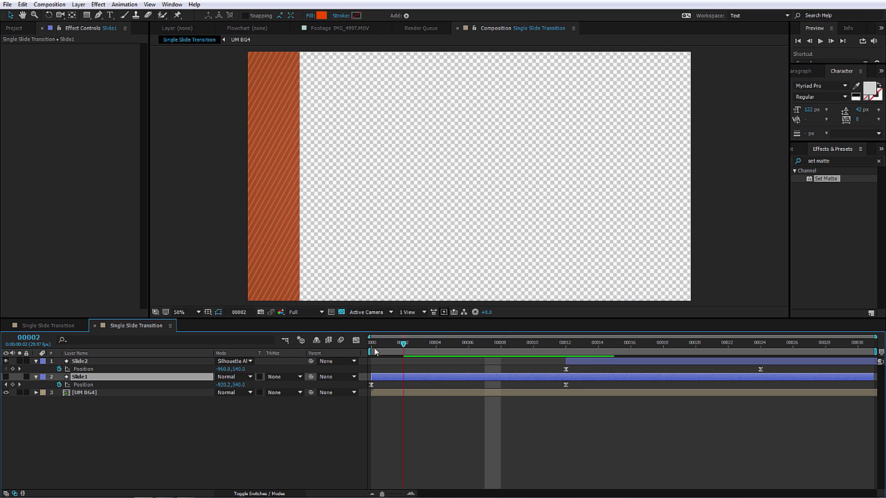
{"action": "left_click", "coordinate": [373, 350]}
{"action": "key", "text": "space"}
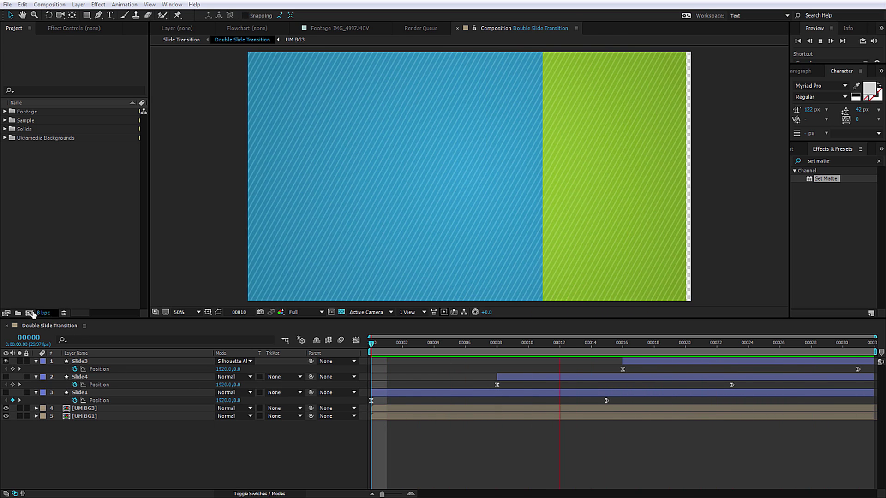
Step: Create a new HDTV 1080 29.97 composition named 'Double Slide Transition'
{"action": "left_click", "coordinate": [29, 313]}
{"action": "type", "text": "Doubl"}
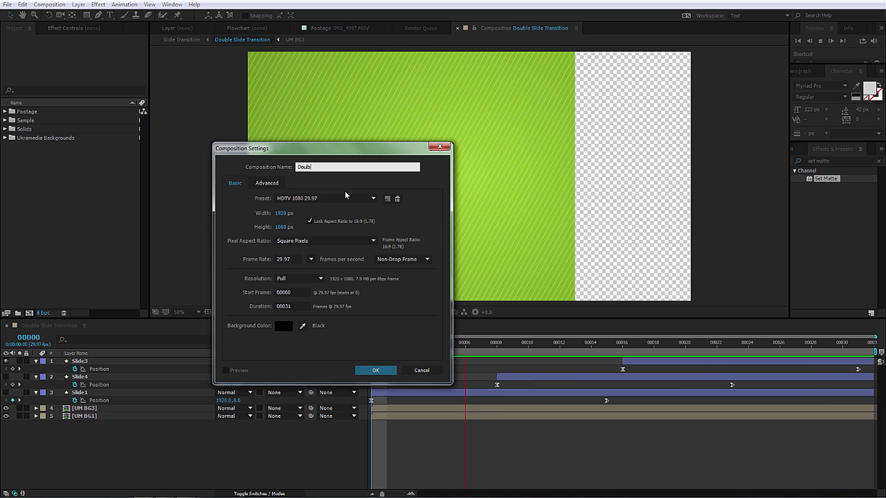
{"action": "type", "text": "e "}
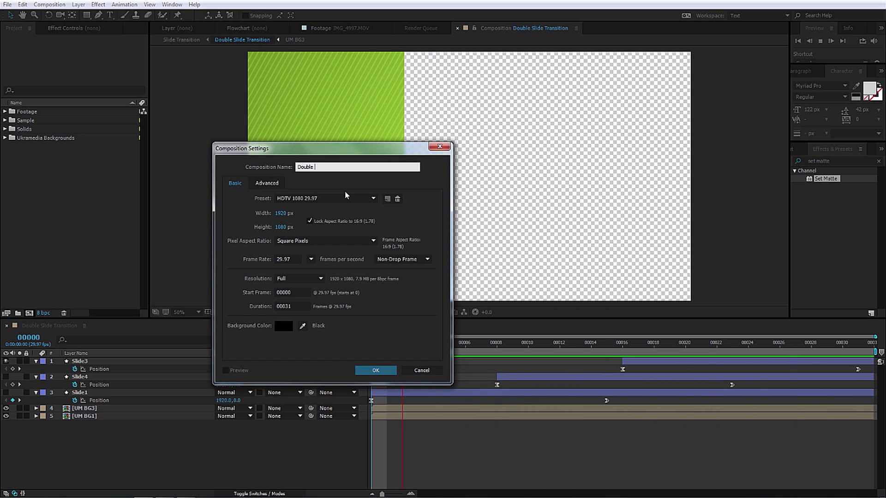
{"action": "type", "text": "Slide Trans"}
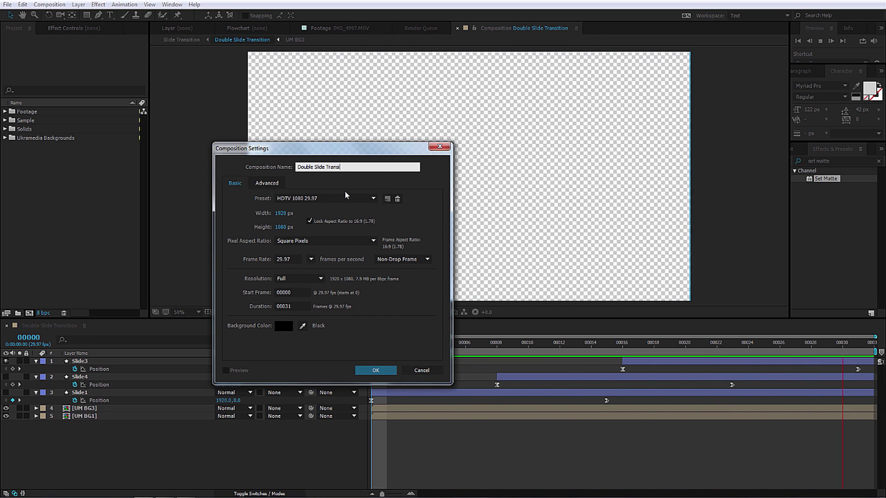
{"action": "type", "text": "ition"}
{"action": "key", "text": "Return"}
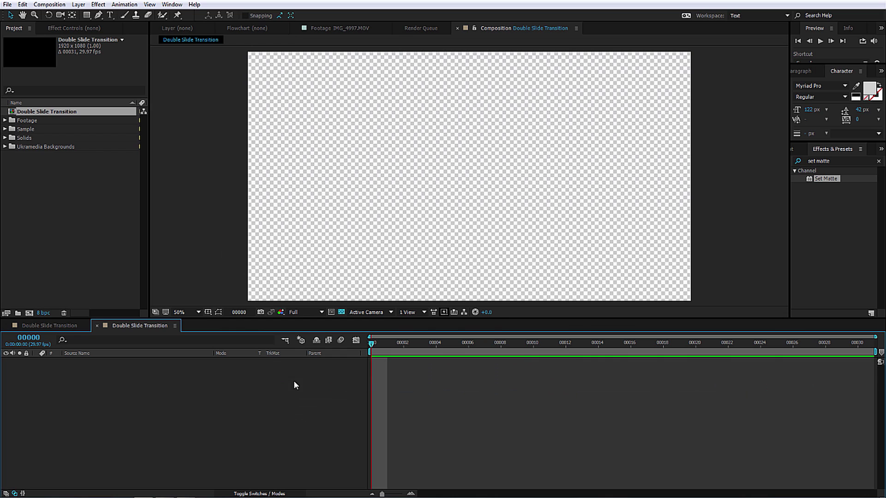
Step: Add a full-frame rectangle shape layer and rename it Slide1
{"action": "double_click", "coordinate": [86, 15]}
{"action": "left_click", "coordinate": [112, 362]}
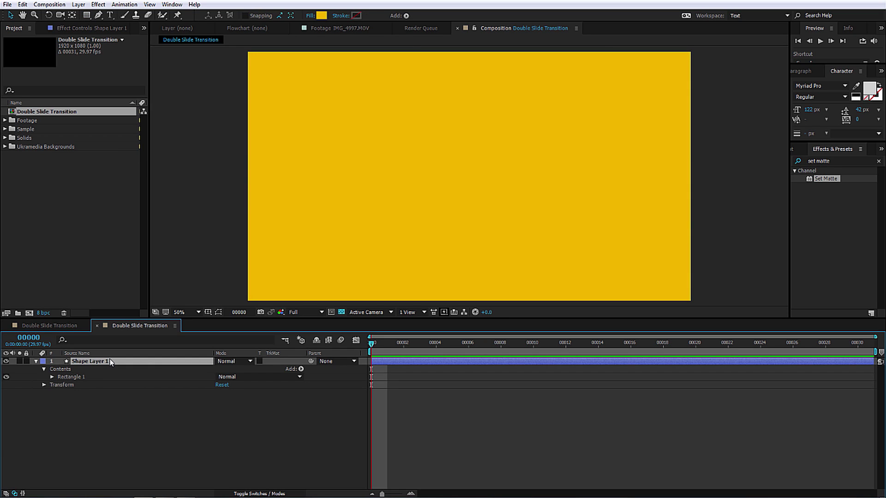
{"action": "key", "text": "Return"}
{"action": "type", "text": "Slide"}
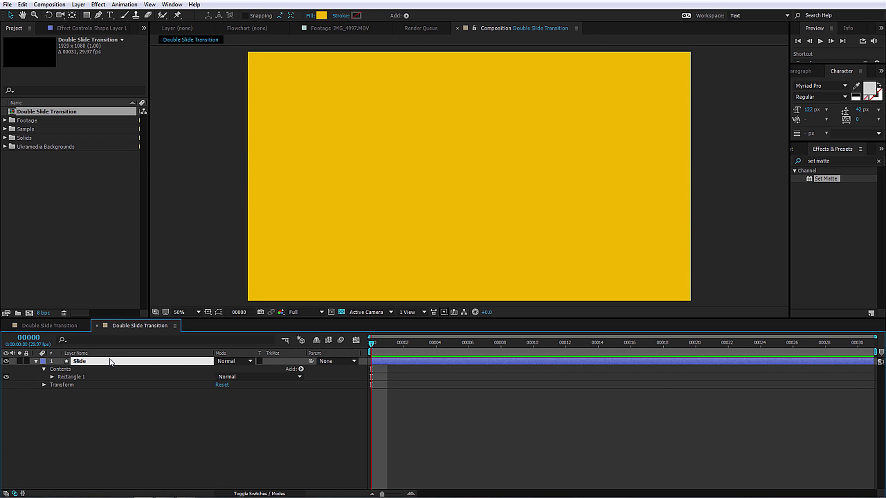
{"action": "type", "text": "1"}
{"action": "key", "text": "Return"}
Step: Keyframe Slide1's Position from -960,540 at frame 0 to 960,540 at frame 15, then preview
{"action": "key", "text": "p"}
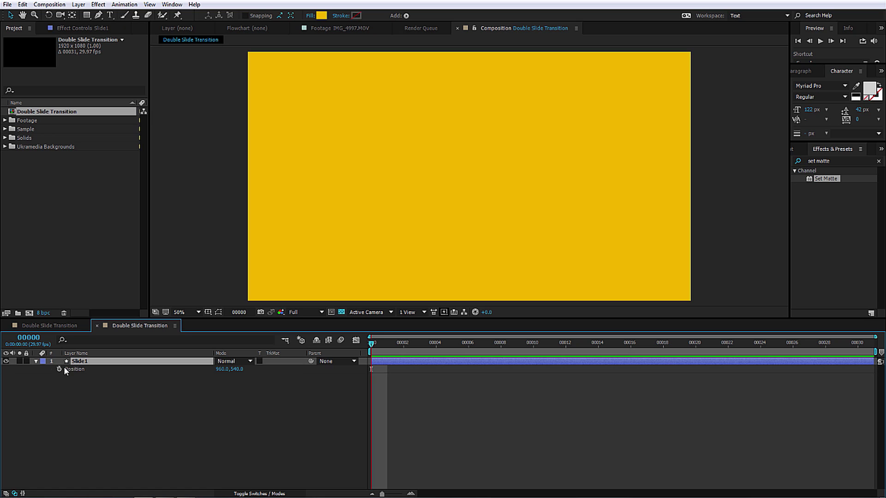
{"action": "left_click", "coordinate": [59, 369]}
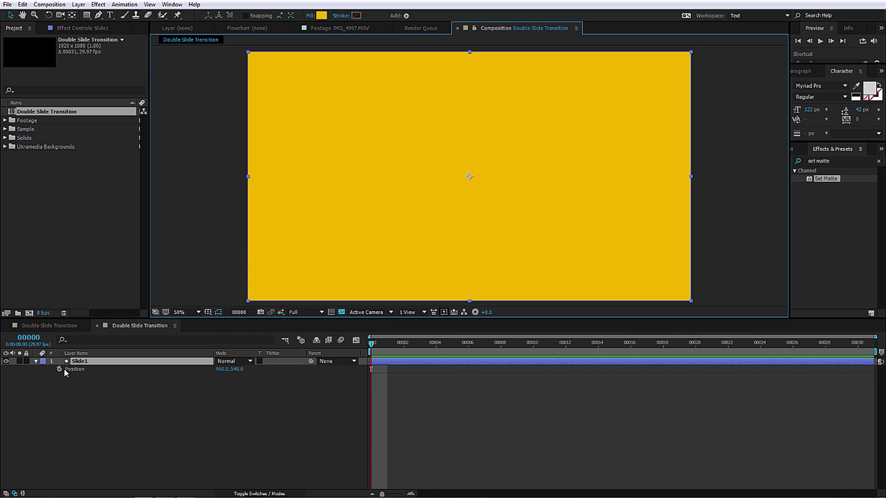
{"action": "left_click_drag", "start_coordinate": [371, 344], "coordinate": [613, 348]}
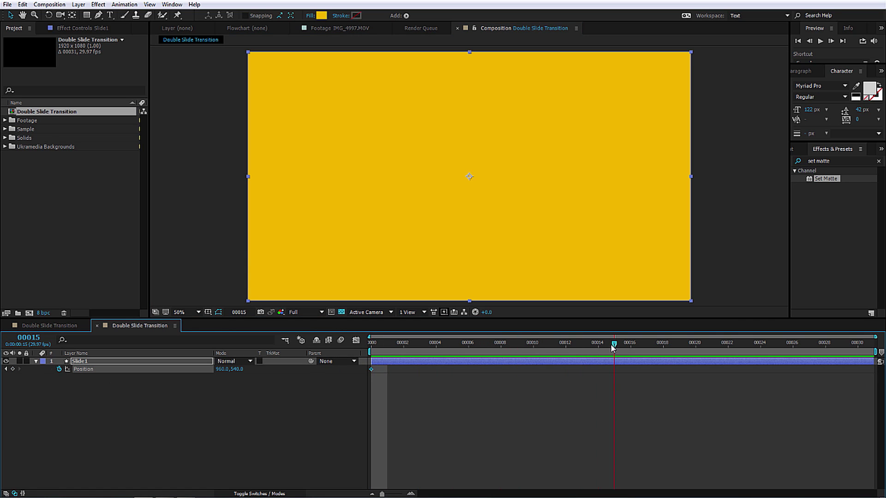
{"action": "left_click", "coordinate": [12, 369]}
{"action": "left_click", "coordinate": [6, 369]}
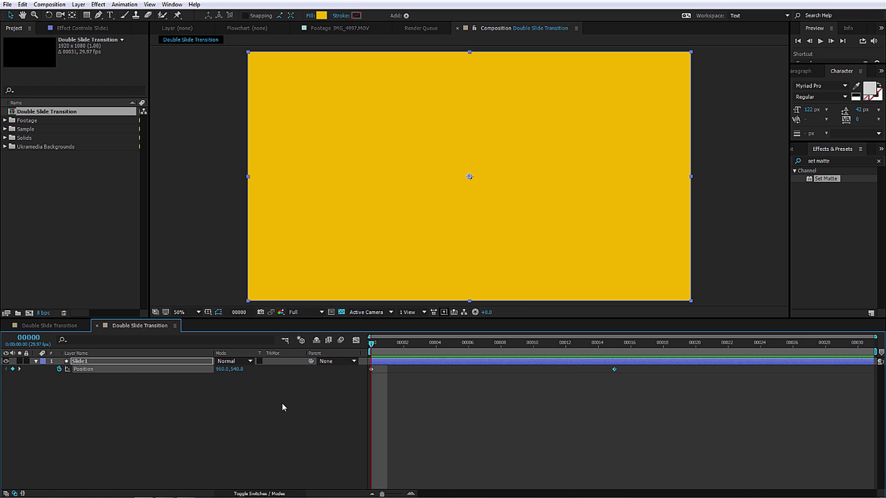
{"action": "left_click", "coordinate": [223, 369]}
{"action": "key", "text": "Return"}
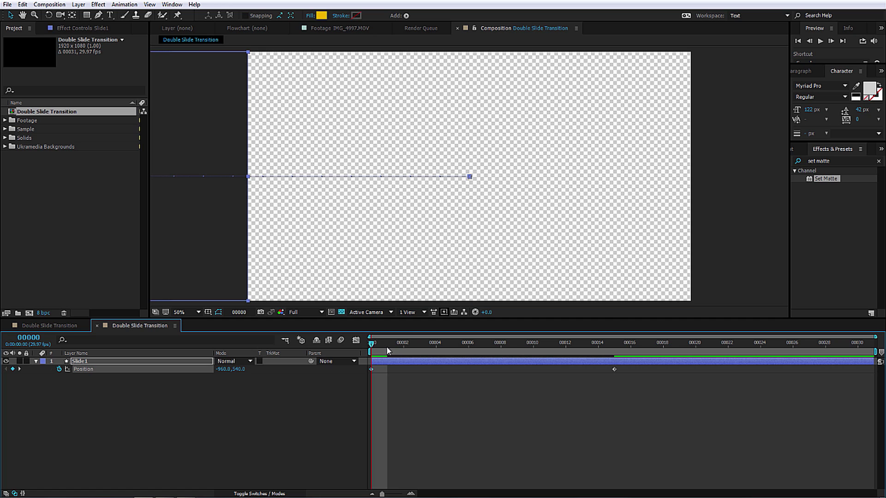
{"action": "key", "text": "space"}
{"action": "key", "text": "space"}
Step: Set the first Position keyframe's outgoing velocity to 1800 px/sec with influence 0
{"action": "key", "text": "ctrl+shift+k"}
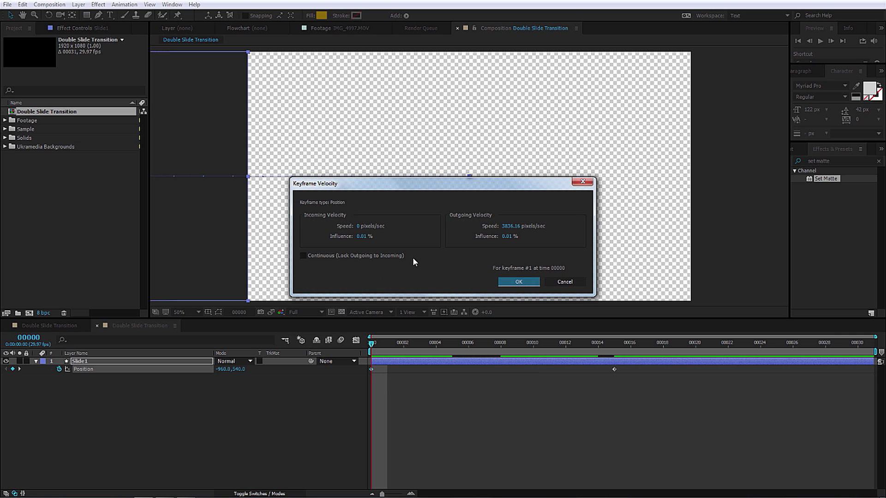
{"action": "left_click", "coordinate": [510, 226]}
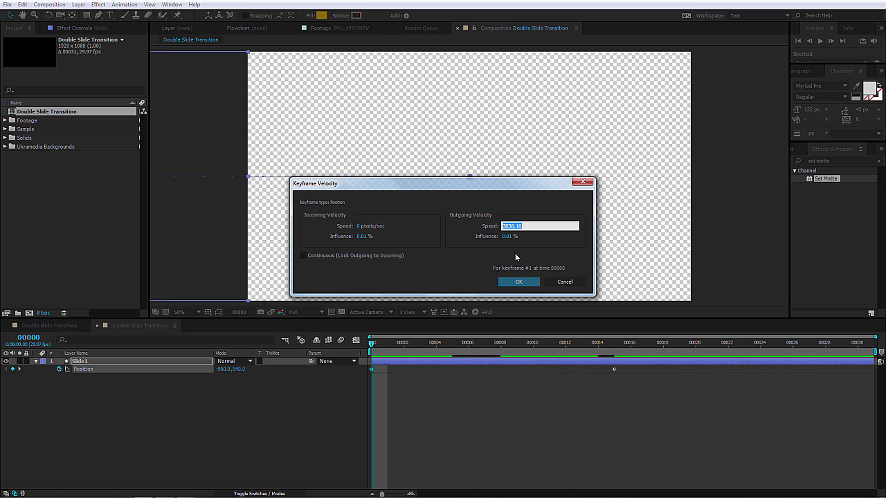
{"action": "type", "text": "1800"}
{"action": "left_click", "coordinate": [470, 253]}
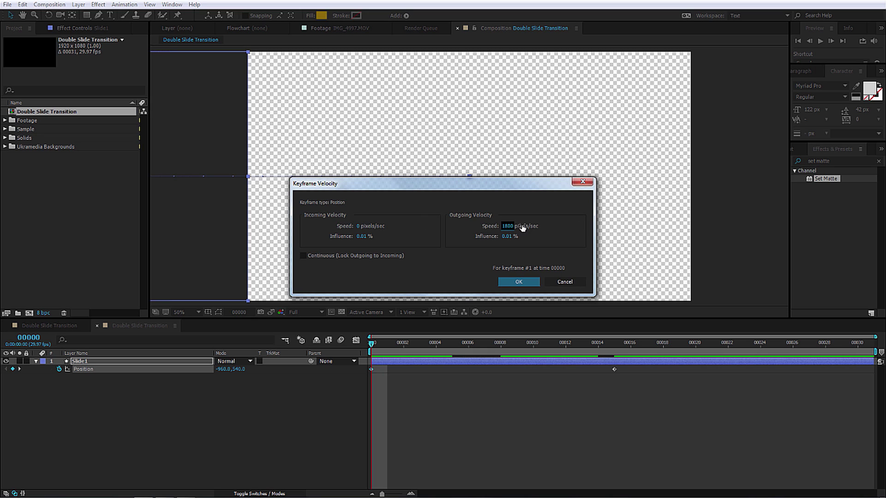
{"action": "type", "text": "0"}
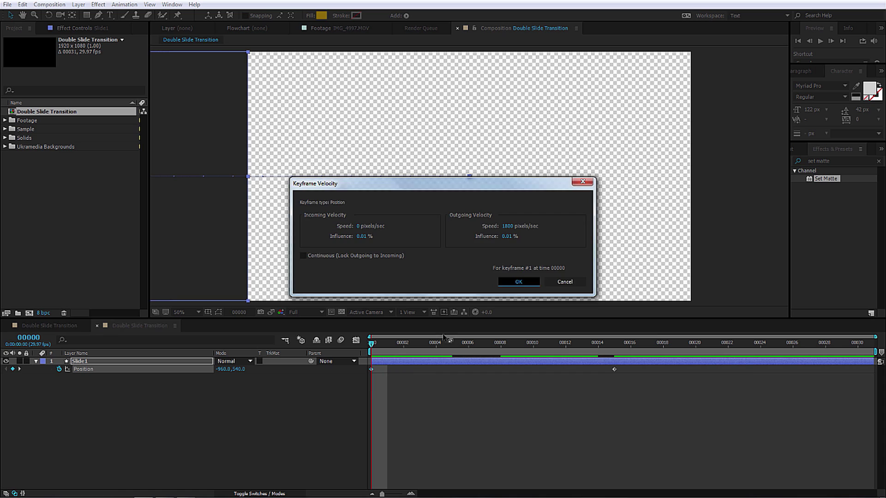
{"action": "left_click", "coordinate": [517, 281]}
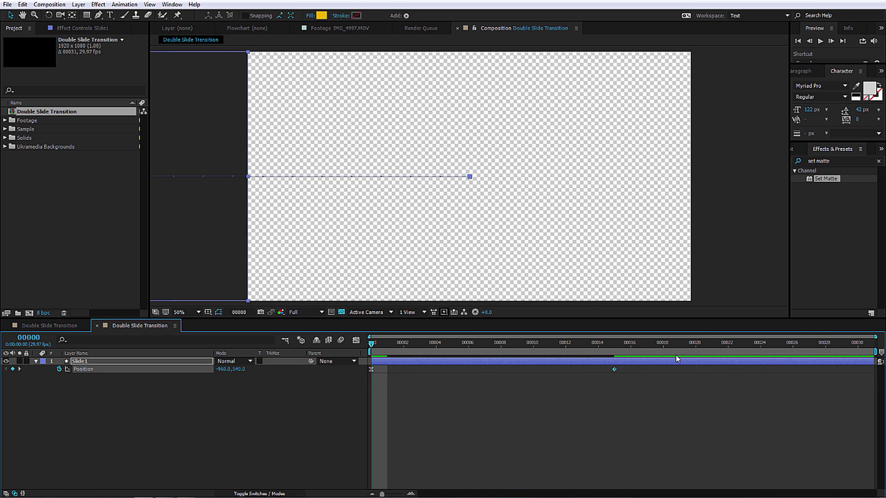
Step: Ease the frame-15 keyframe with 0 px/sec incoming speed and 75% influence
{"action": "key", "text": "ctrl+shift+k"}
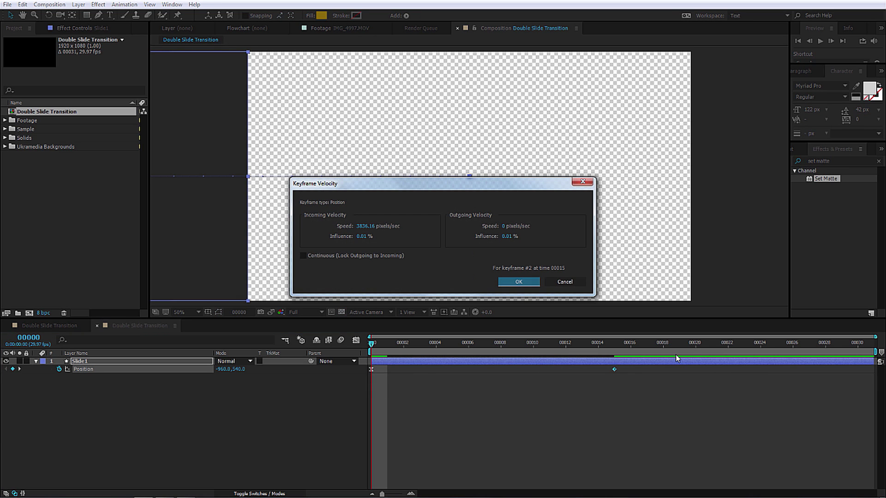
{"action": "left_click", "coordinate": [368, 226]}
{"action": "type", "text": "0"}
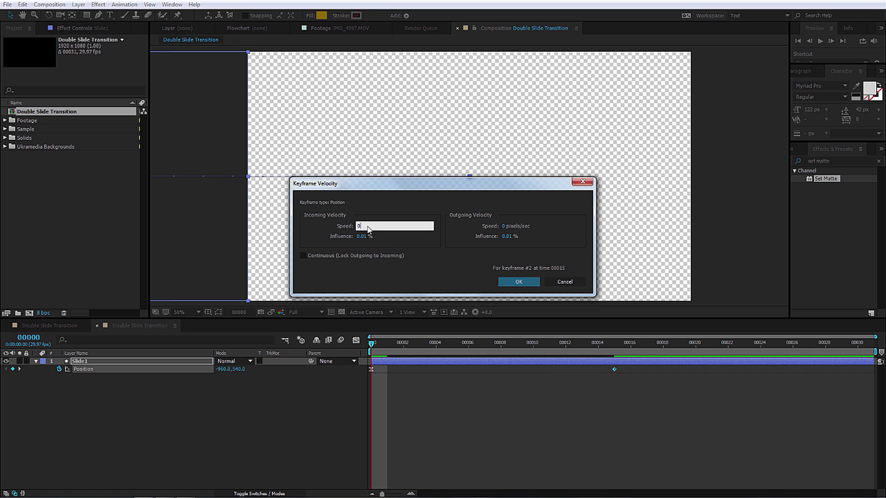
{"action": "left_click", "coordinate": [391, 243]}
{"action": "left_click", "coordinate": [360, 238]}
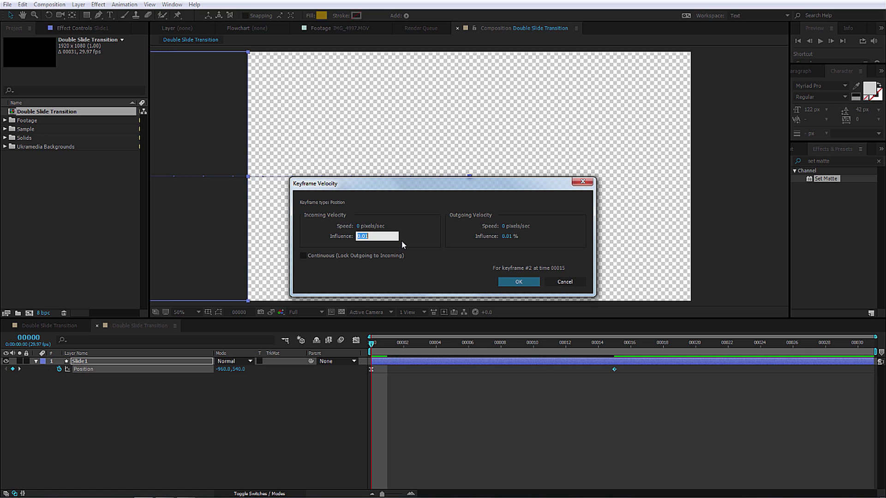
{"action": "type", "text": "75"}
{"action": "left_click", "coordinate": [479, 256]}
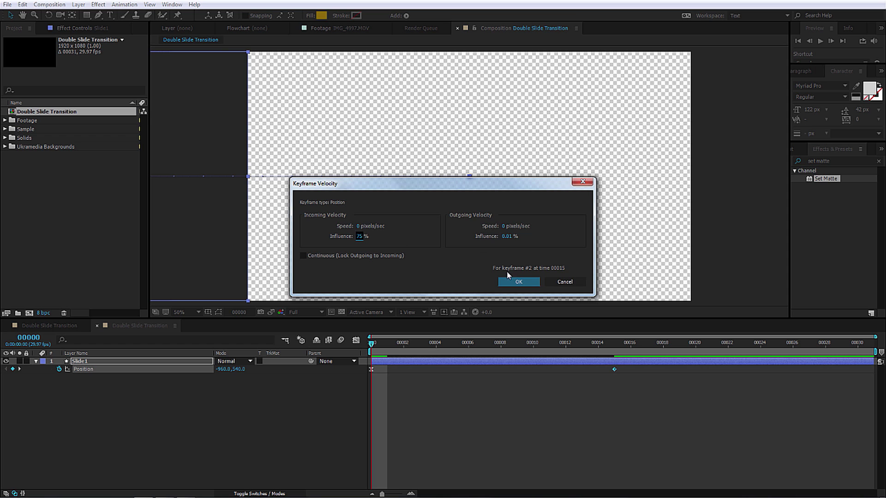
{"action": "left_click", "coordinate": [531, 282]}
{"action": "left_click", "coordinate": [509, 384]}
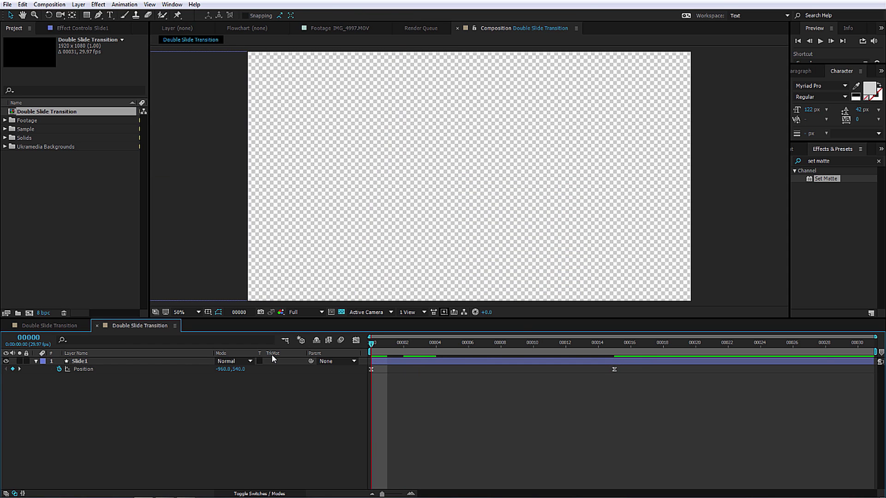
Step: Preview the slide, then change Slide1's fill from yellow to orange FF5400
{"action": "key", "text": "space"}
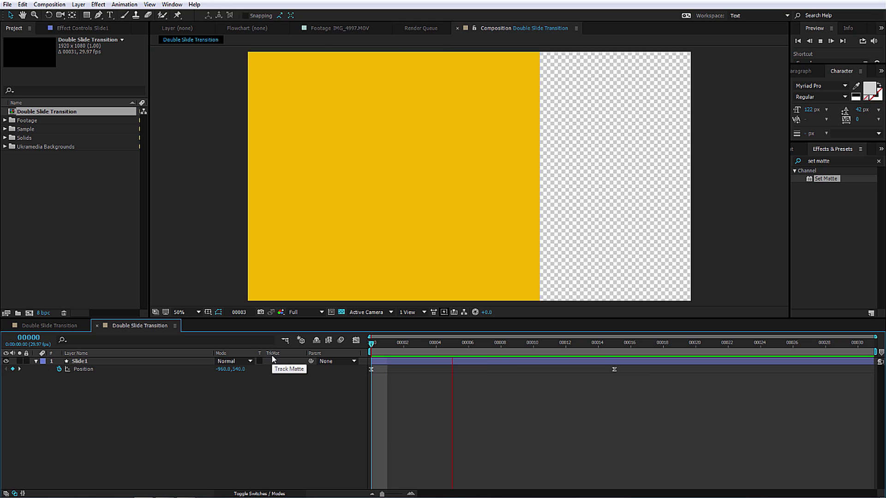
{"action": "key", "text": "space"}
{"action": "left_click", "coordinate": [326, 142]}
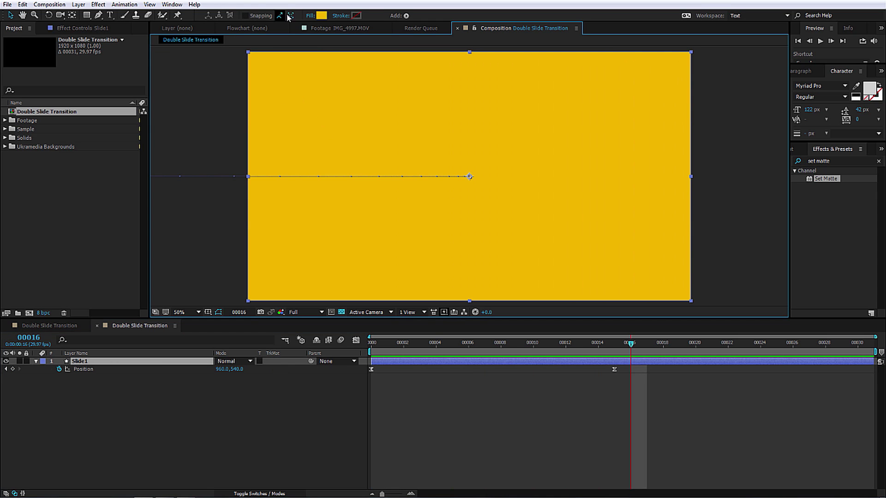
{"action": "left_click", "coordinate": [321, 15]}
{"action": "left_click_drag", "start_coordinate": [135, 300], "coordinate": [137, 303]}
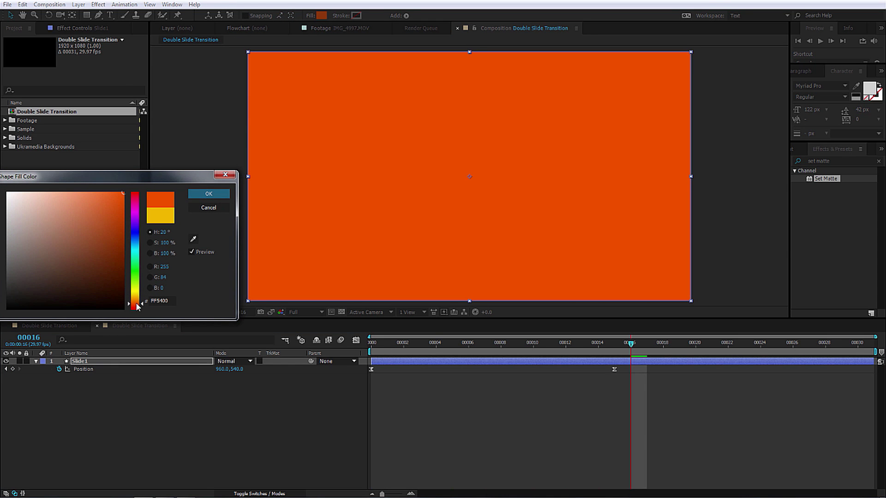
{"action": "key", "text": "Return"}
{"action": "left_click", "coordinate": [286, 411]}
Step: Replay the animation and check frame 6 with Slide1 selected
{"action": "key", "text": "space"}
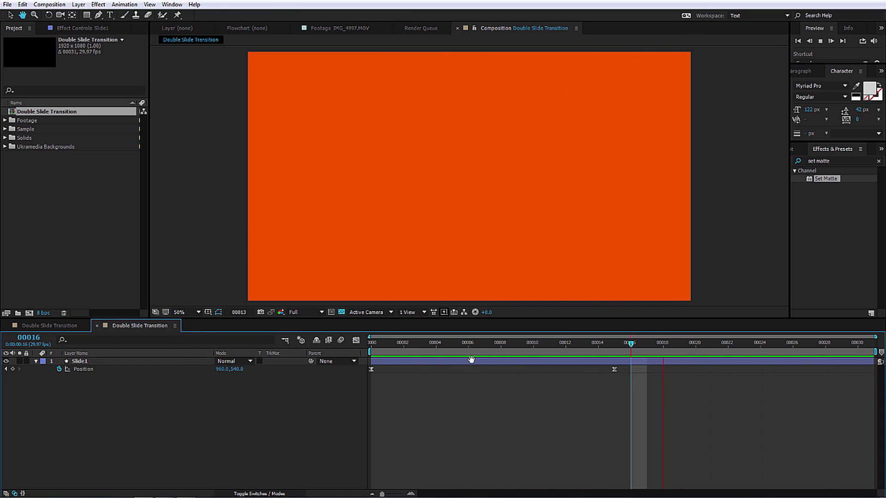
{"action": "left_click", "coordinate": [474, 350]}
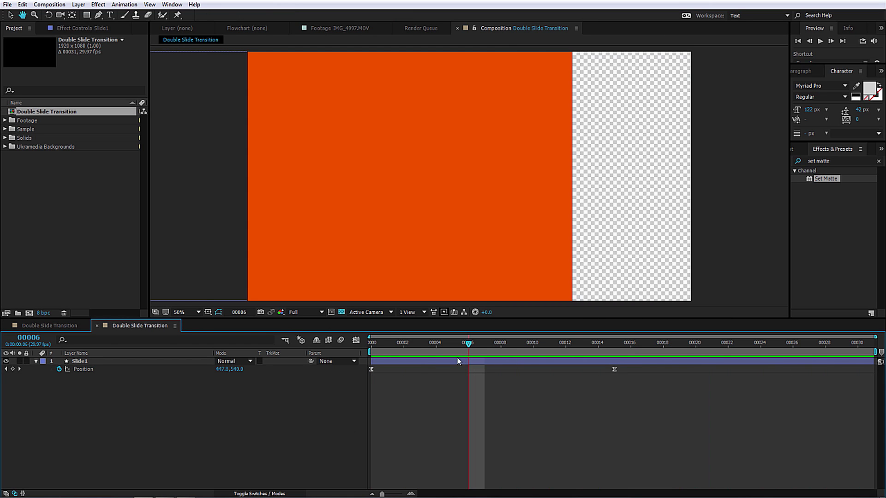
{"action": "left_click", "coordinate": [396, 364]}
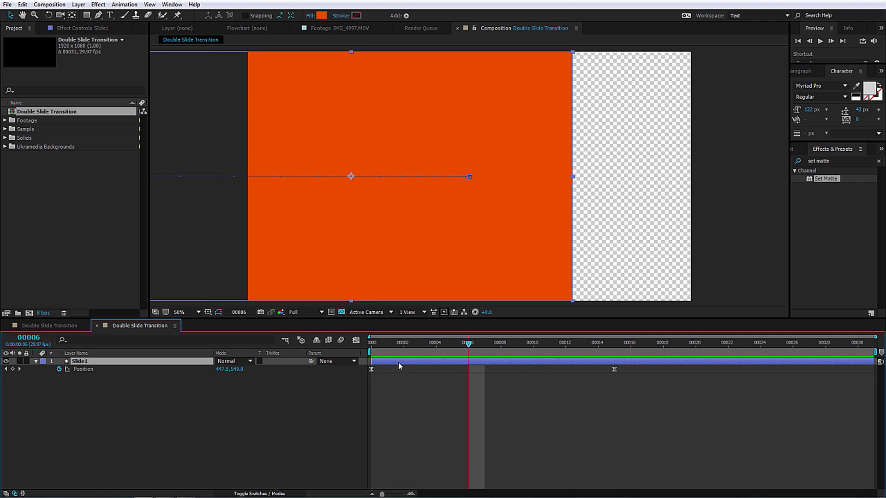
Step: Duplicate Slide1 as Slide2 and trim it to start at frame 8
{"action": "key", "text": "ctrl+d"}
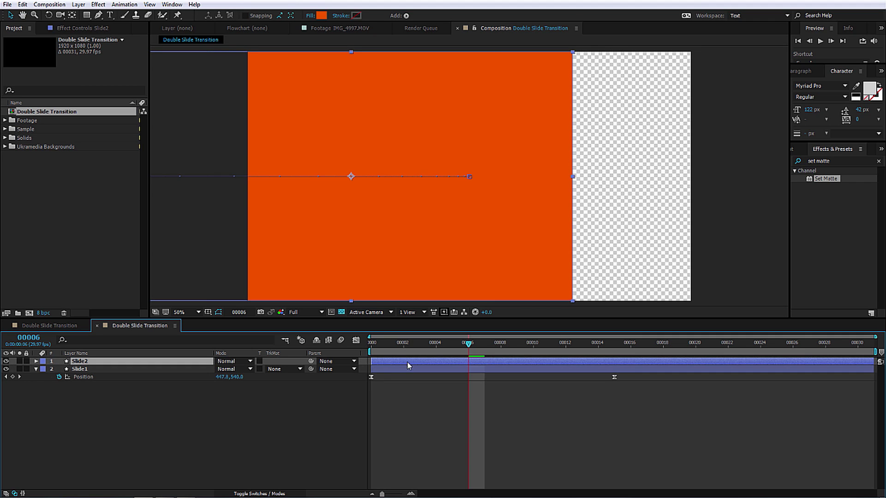
{"action": "left_click", "coordinate": [500, 344]}
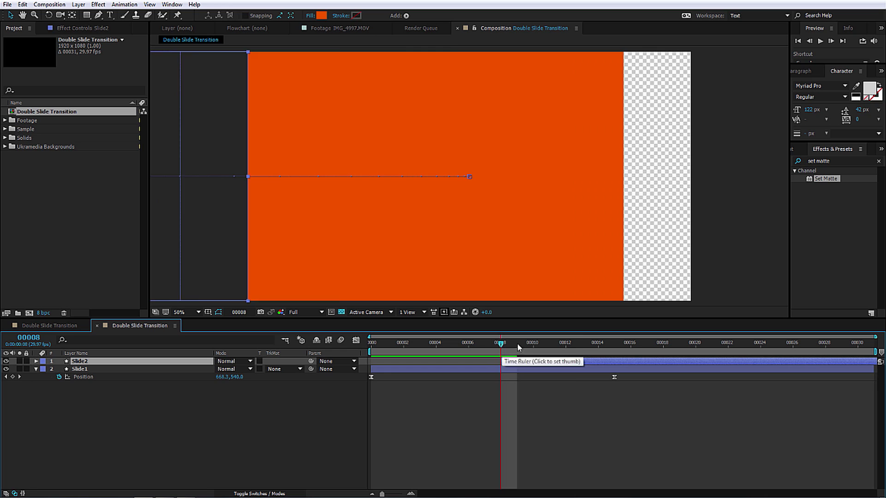
{"action": "key", "text": "alt+bracketleft"}
{"action": "left_click", "coordinate": [521, 343]}
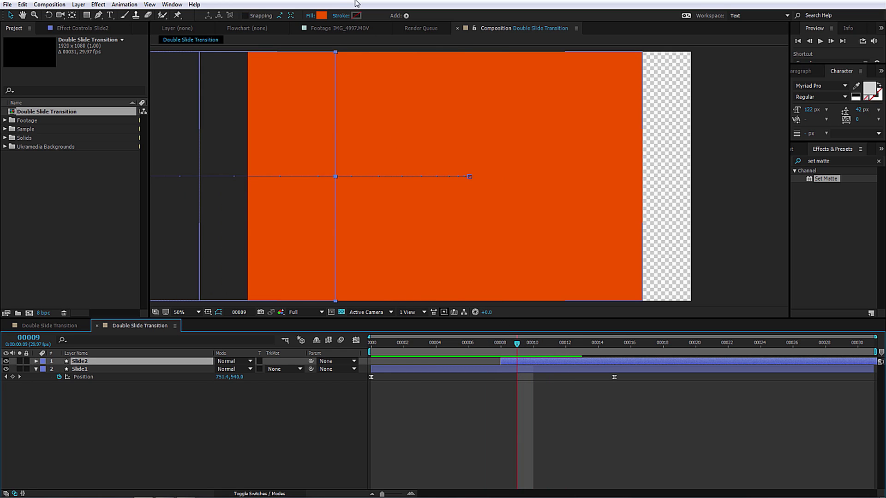
Step: Colour Slide2 yellow-orange FFA200, scrub to check both slides, and duplicate it as Slide3
{"action": "left_click", "coordinate": [321, 16]}
{"action": "left_click", "coordinate": [134, 297]}
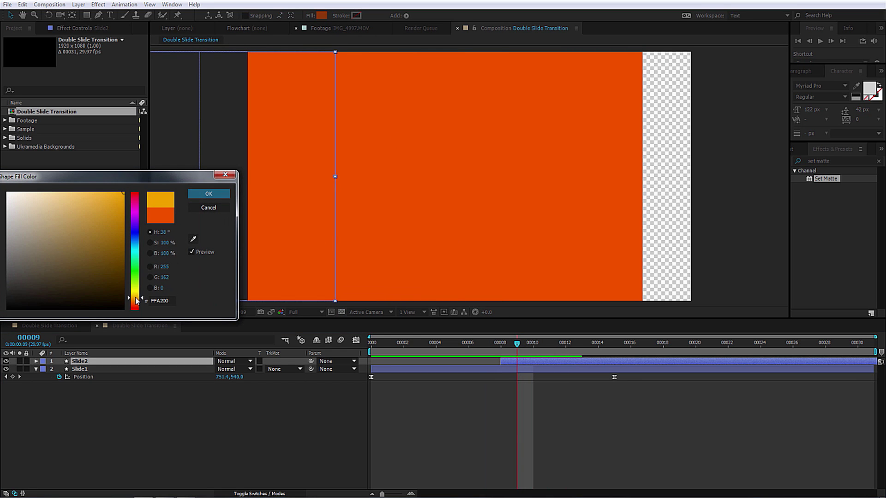
{"action": "left_click", "coordinate": [209, 194]}
{"action": "left_click_drag", "start_coordinate": [506, 343], "coordinate": [674, 345]}
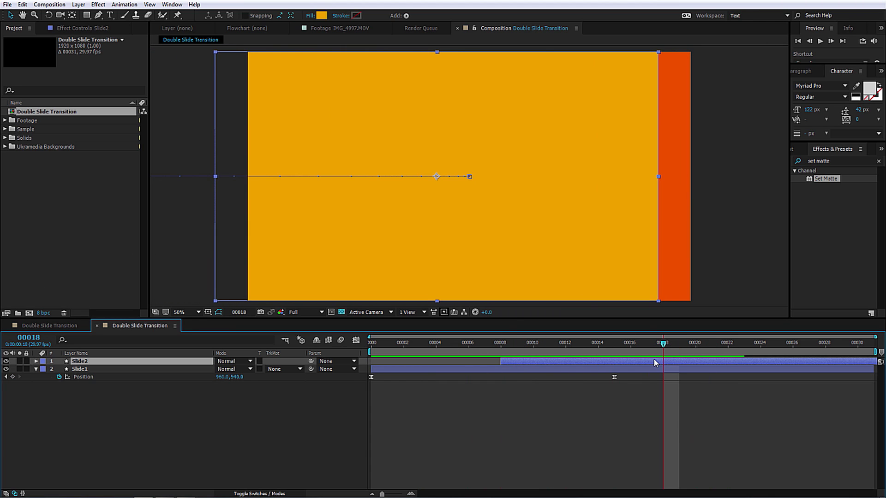
{"action": "key", "text": "ctrl+d"}
Step: Shift Slide3's layer bar so it starts around frame 16
{"action": "left_click", "coordinate": [578, 356]}
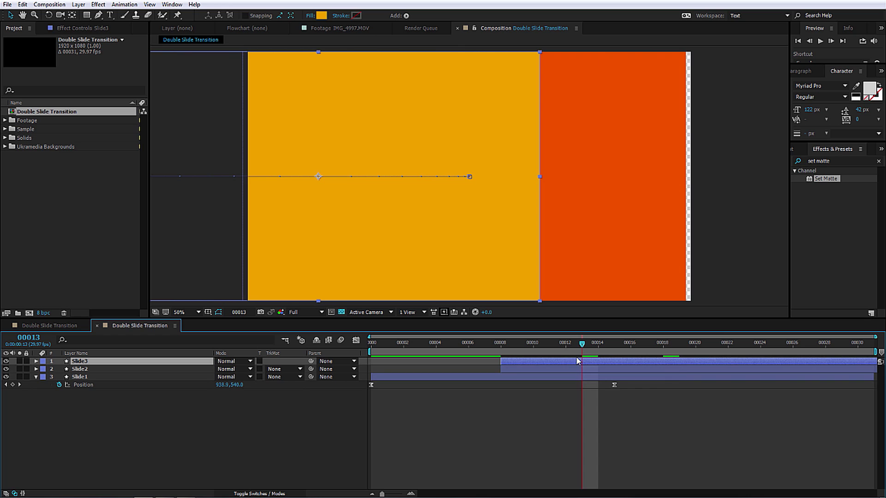
{"action": "left_click_drag", "start_coordinate": [578, 359], "coordinate": [710, 366]}
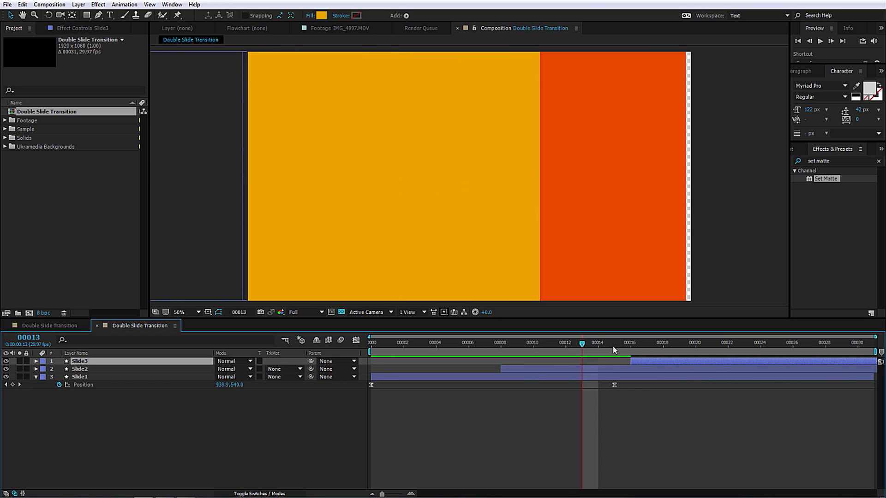
{"action": "left_click_drag", "start_coordinate": [614, 345], "coordinate": [646, 363]}
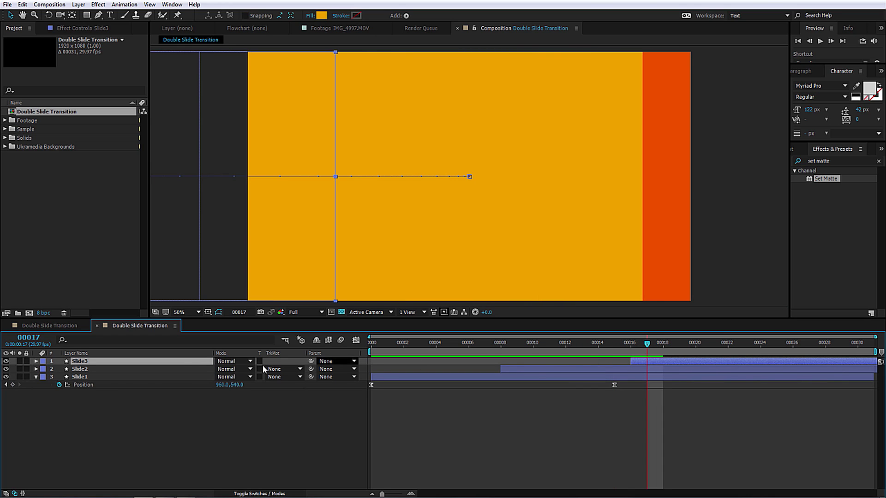
Step: Set Slide3's blend mode to Silhouette Alpha and preview from the start
{"action": "left_click", "coordinate": [229, 361]}
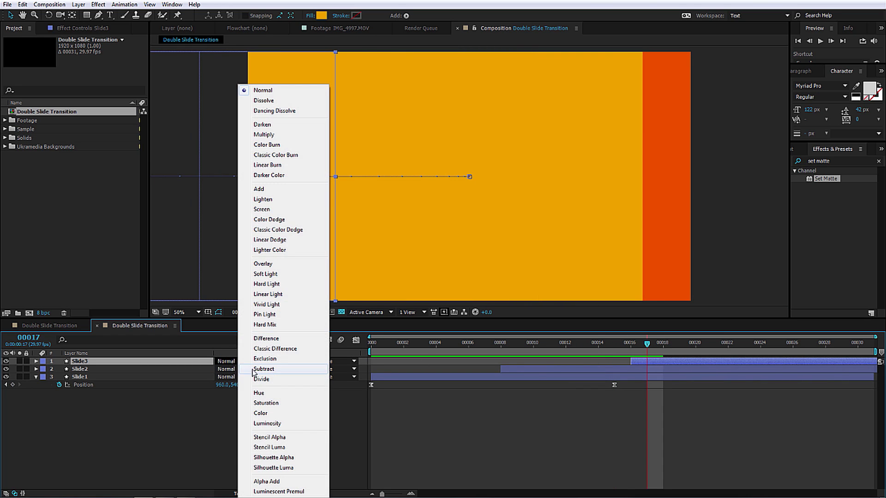
{"action": "left_click", "coordinate": [286, 458]}
{"action": "left_click_drag", "start_coordinate": [665, 345], "coordinate": [380, 413]}
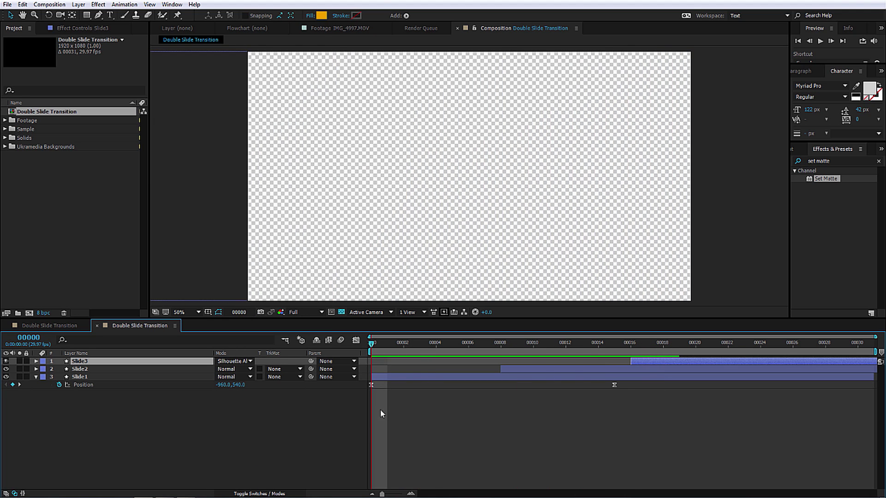
{"action": "key", "text": "space"}
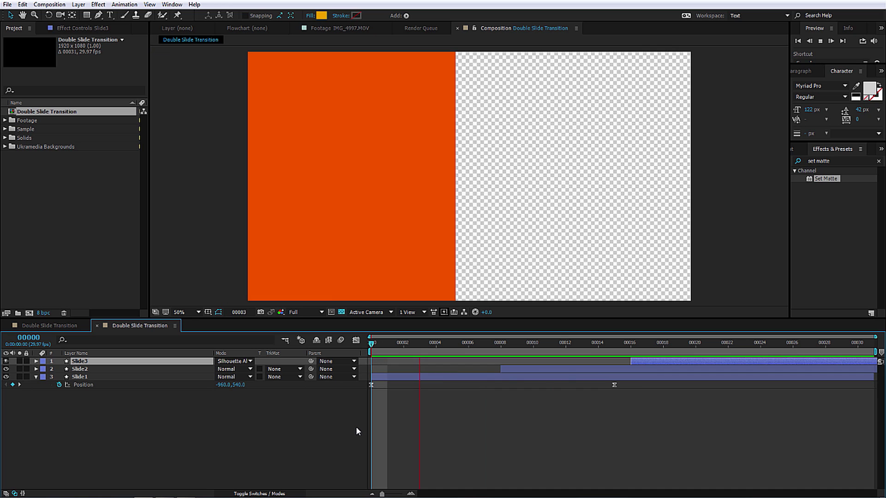
Step: Add the UM BG4 background below the slides with Set Matte taking Slide1
{"action": "key", "text": "space"}
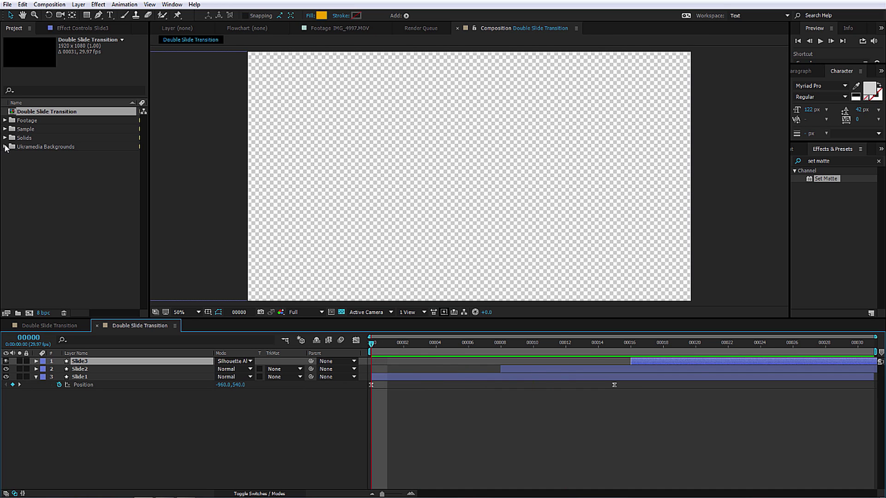
{"action": "left_click", "coordinate": [5, 147]}
{"action": "left_click_drag", "start_coordinate": [37, 183], "coordinate": [151, 425]}
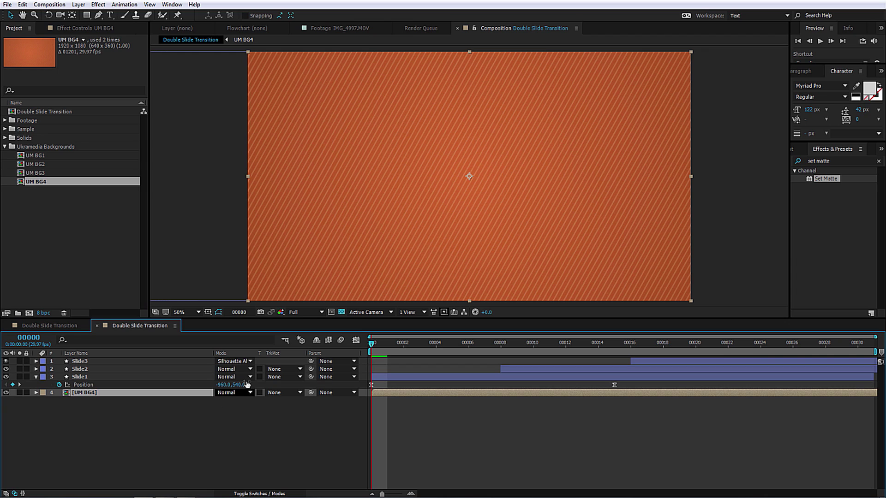
{"action": "left_click_drag", "start_coordinate": [806, 193], "coordinate": [95, 397]}
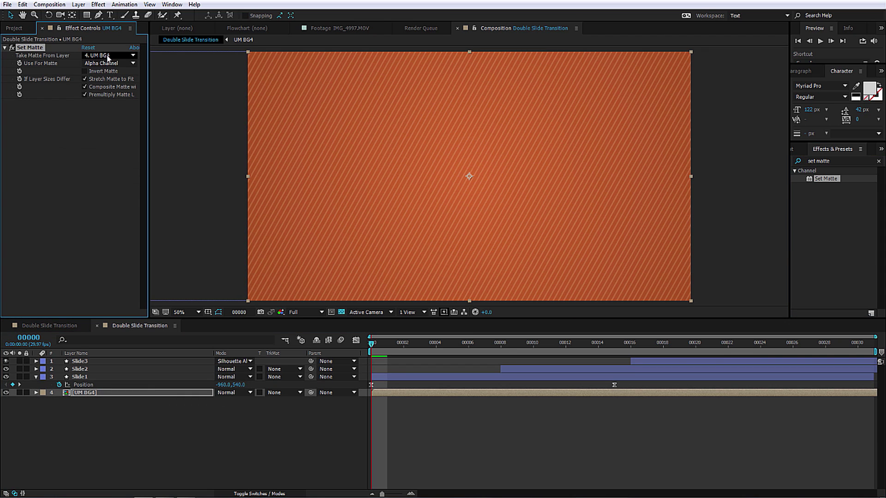
{"action": "left_click", "coordinate": [108, 56]}
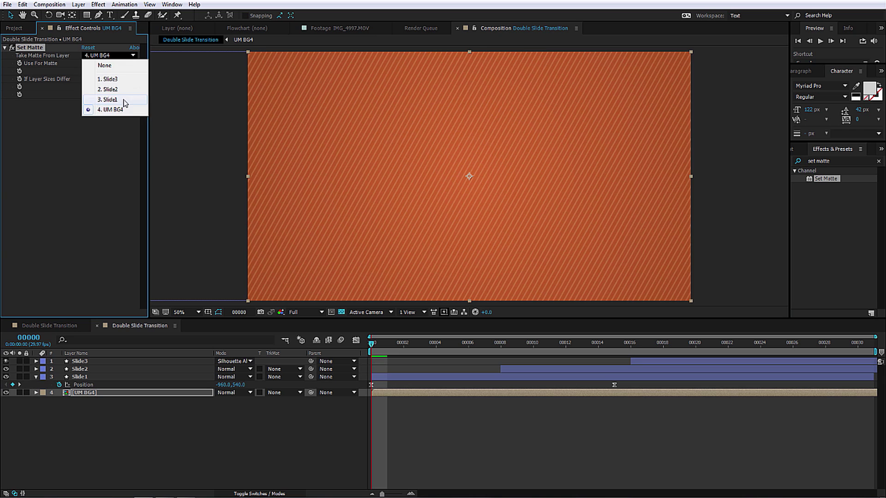
{"action": "left_click", "coordinate": [124, 101]}
Step: Duplicate the UM BG4 layer and set the copy's Set Matte source to Slide2
{"action": "left_click", "coordinate": [141, 393]}
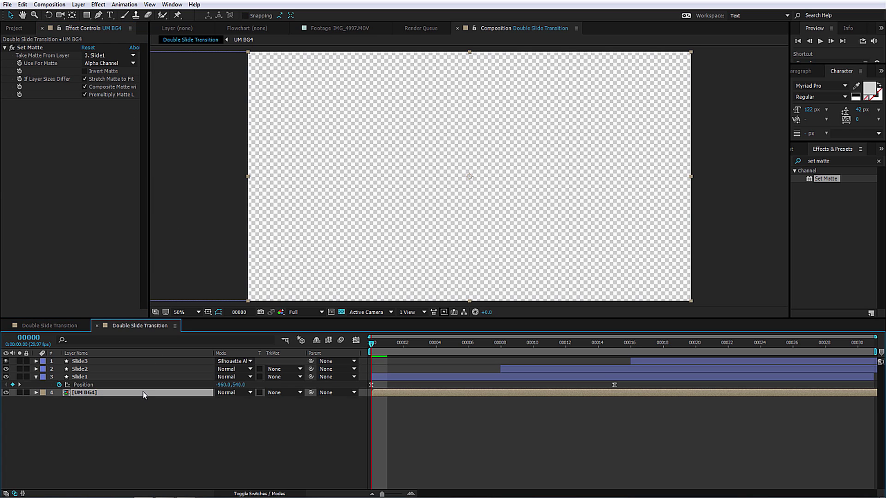
{"action": "key", "text": "ctrl+d"}
{"action": "left_click", "coordinate": [109, 56]}
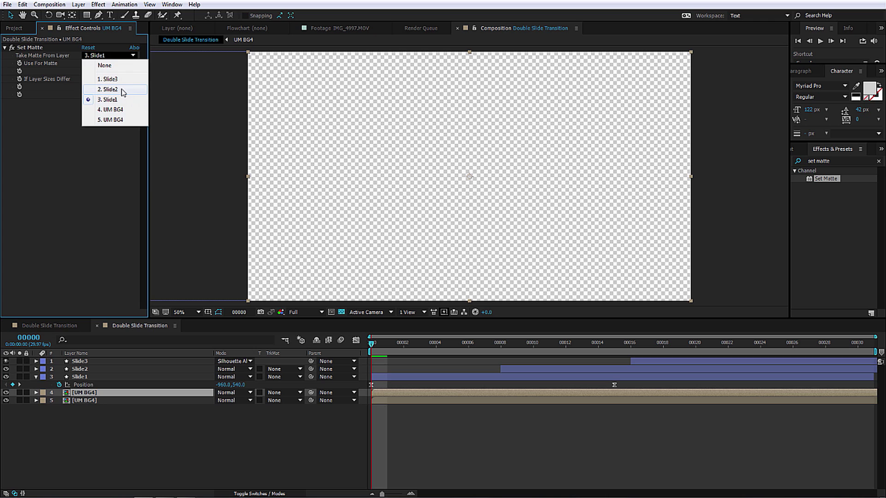
{"action": "left_click", "coordinate": [108, 90]}
Step: Replace layer 4's footage with UM BG3 and scrub around frame 12
{"action": "left_click", "coordinate": [13, 29]}
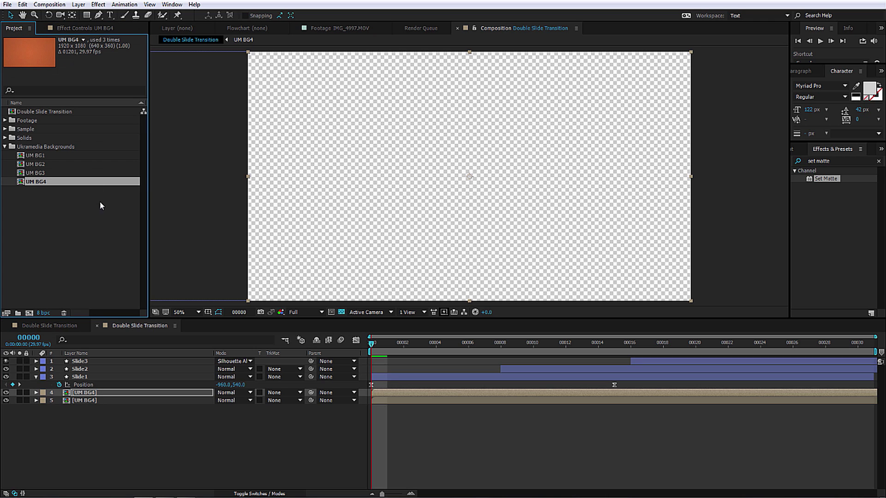
{"action": "left_click_drag", "start_coordinate": [45, 174], "coordinate": [133, 315]}
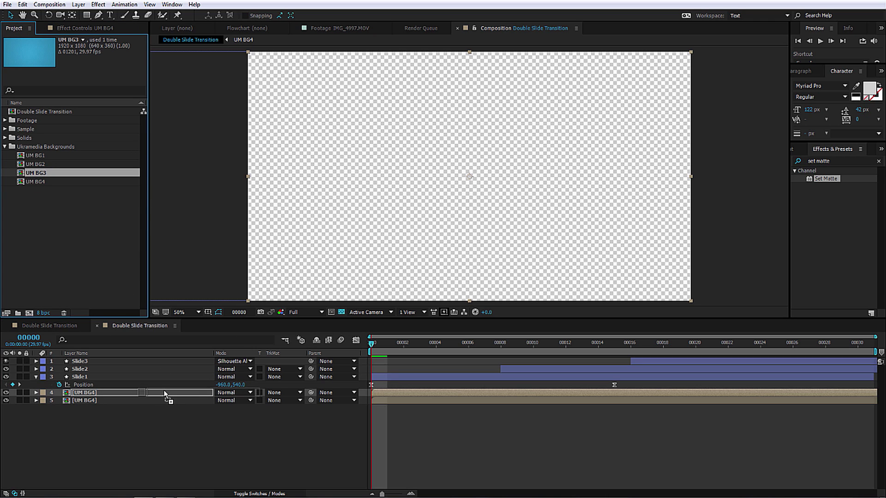
{"action": "left_click_drag", "start_coordinate": [164, 393], "coordinate": [167, 394]}
{"action": "left_click_drag", "start_coordinate": [387, 348], "coordinate": [566, 348]}
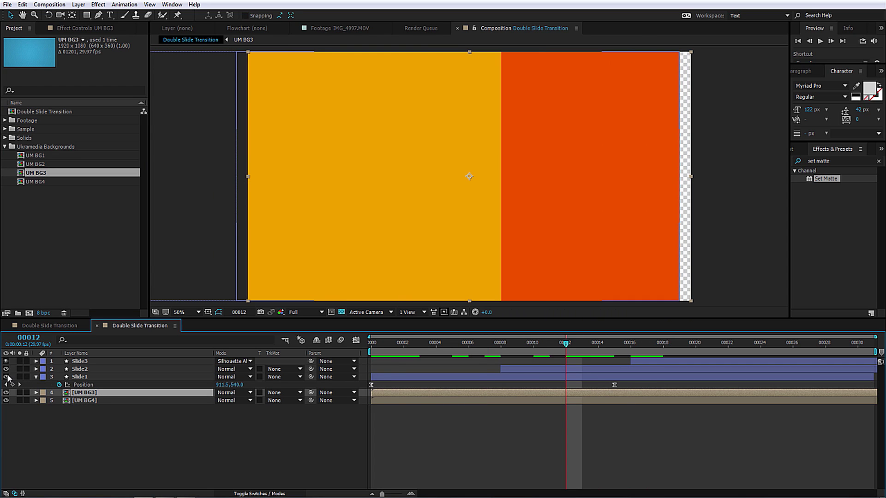
Step: Hide Slide2 and Slide1, then preview the transition from the start
{"action": "left_click_drag", "start_coordinate": [6, 377], "coordinate": [6, 369]}
{"action": "left_click_drag", "start_coordinate": [387, 343], "coordinate": [371, 343]}
{"action": "left_click", "coordinate": [333, 359]}
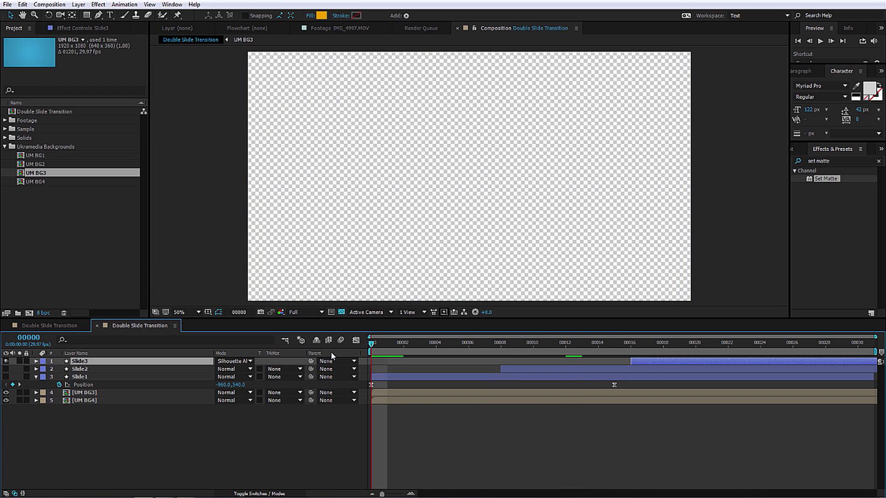
{"action": "key", "text": "space"}
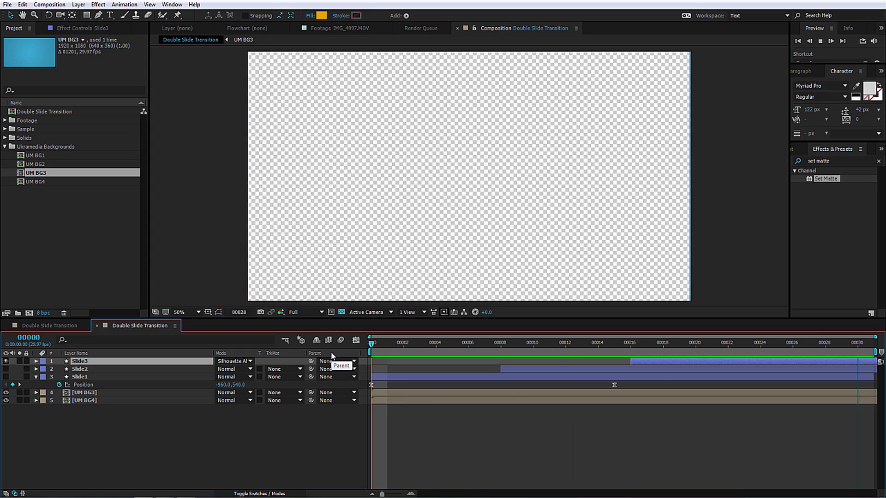